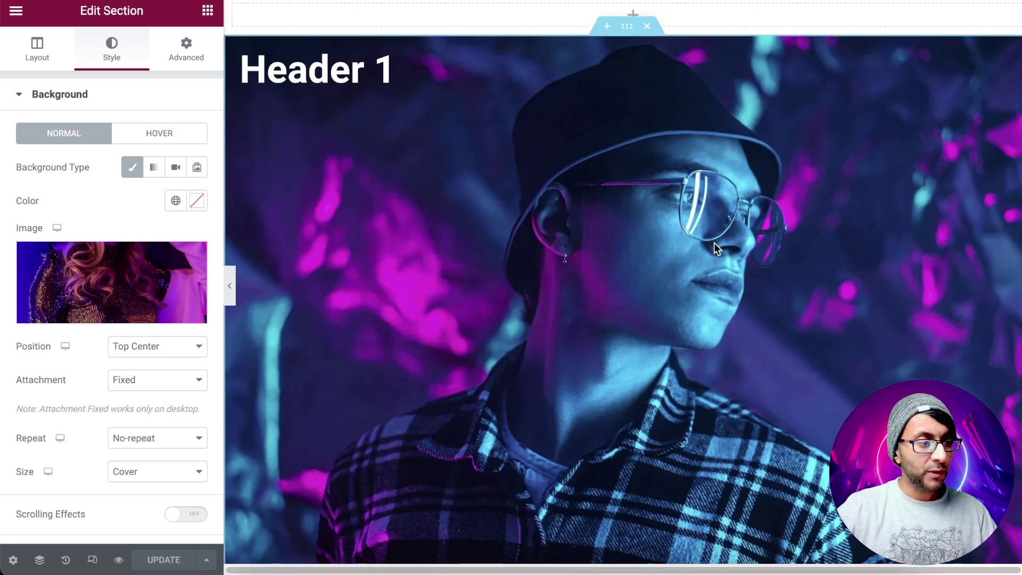
# Place a Menu Anchor above the Header 1 heading with the ID header1
pyautogui.scroll(-10, 714, 243)
pyautogui.scroll(8, 714, 243)
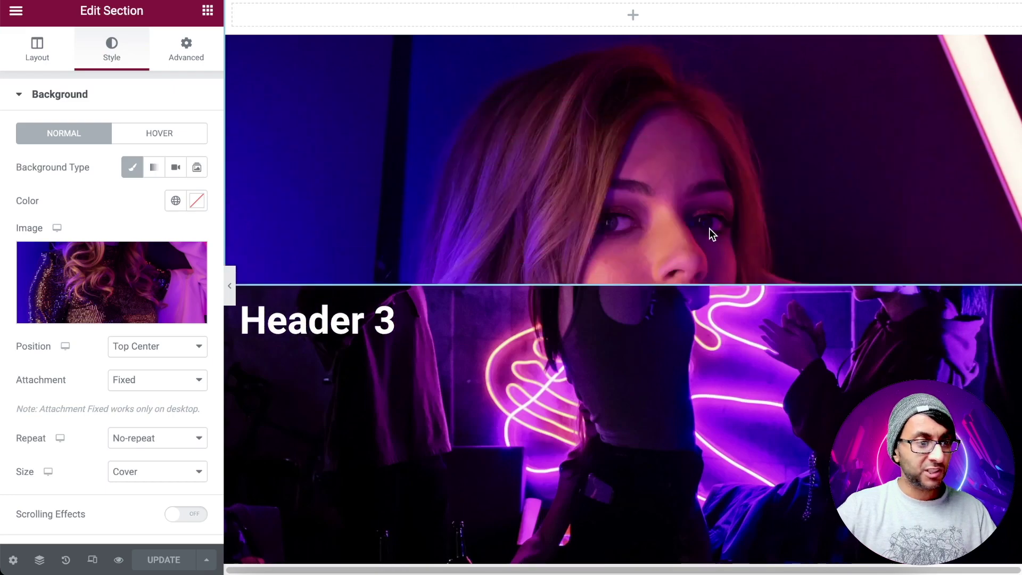
pyautogui.scroll(-8, 681, 238)
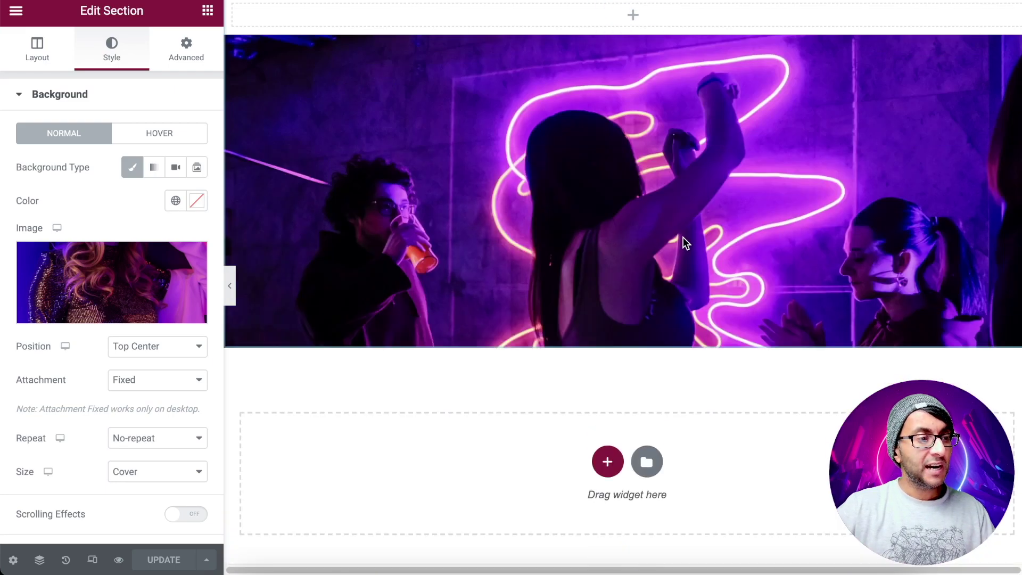
pyautogui.scroll(5, 683, 238)
pyautogui.scroll(10, 684, 239)
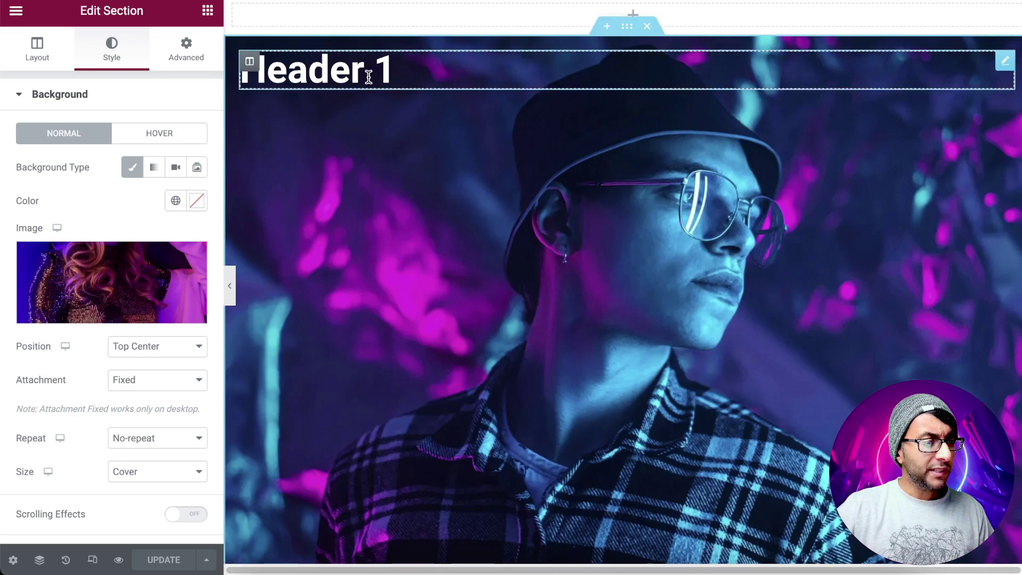
pyautogui.click(207, 11)
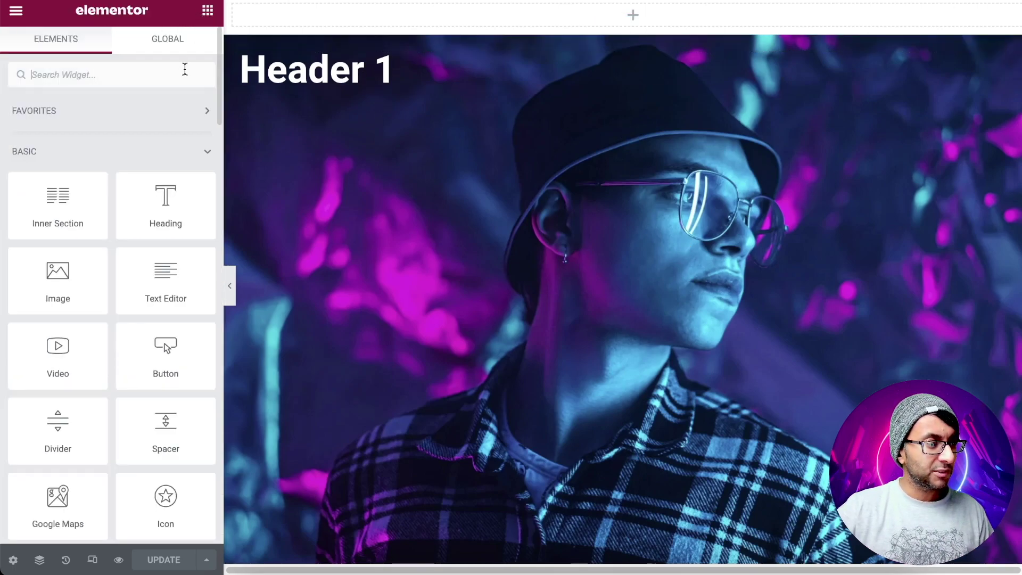
pyautogui.click(178, 75)
pyautogui.write('menu')
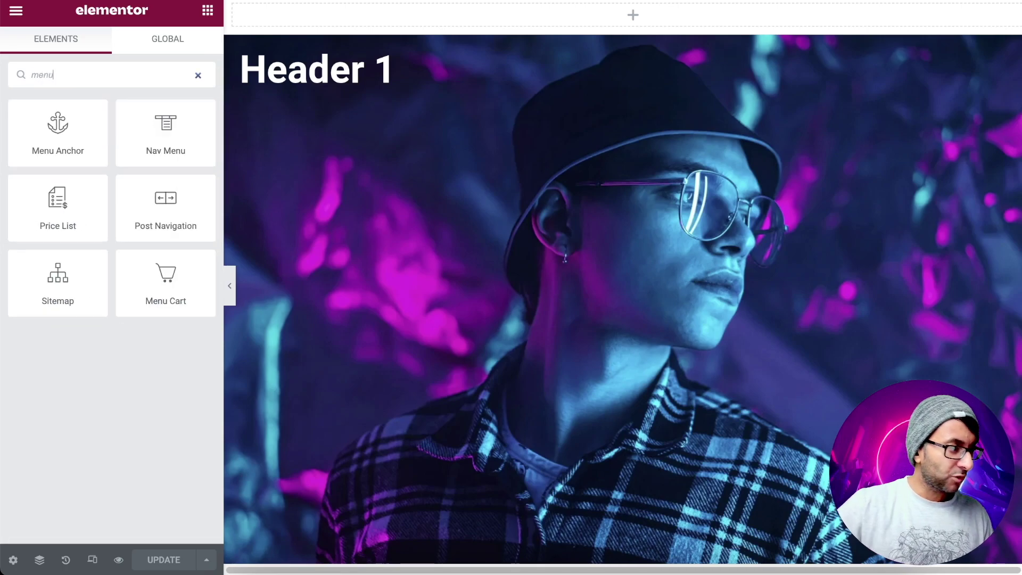
pyautogui.moveTo(68, 142); pyautogui.dragTo(386, 51)
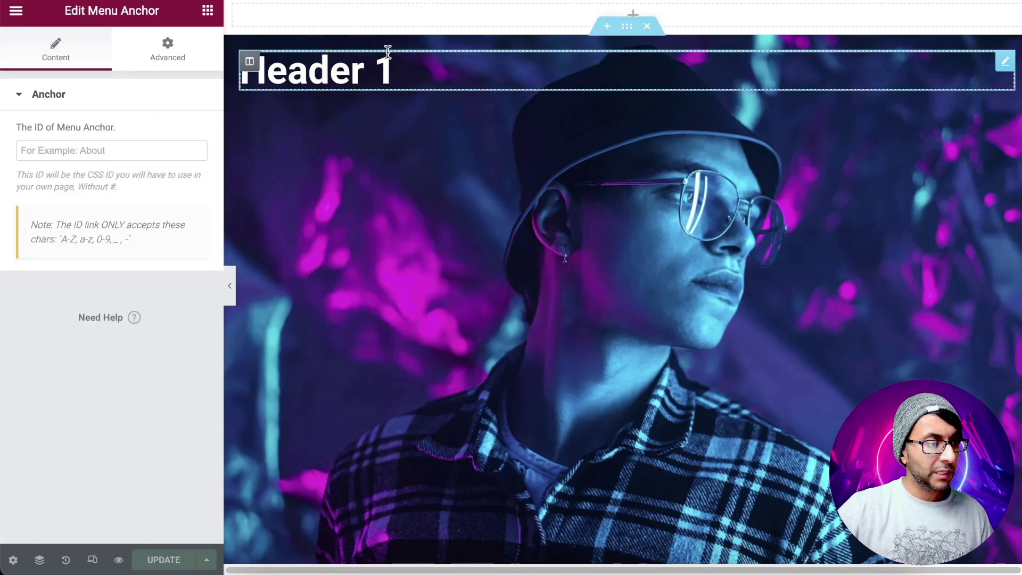
pyautogui.click(70, 147)
pyautogui.write('header1')
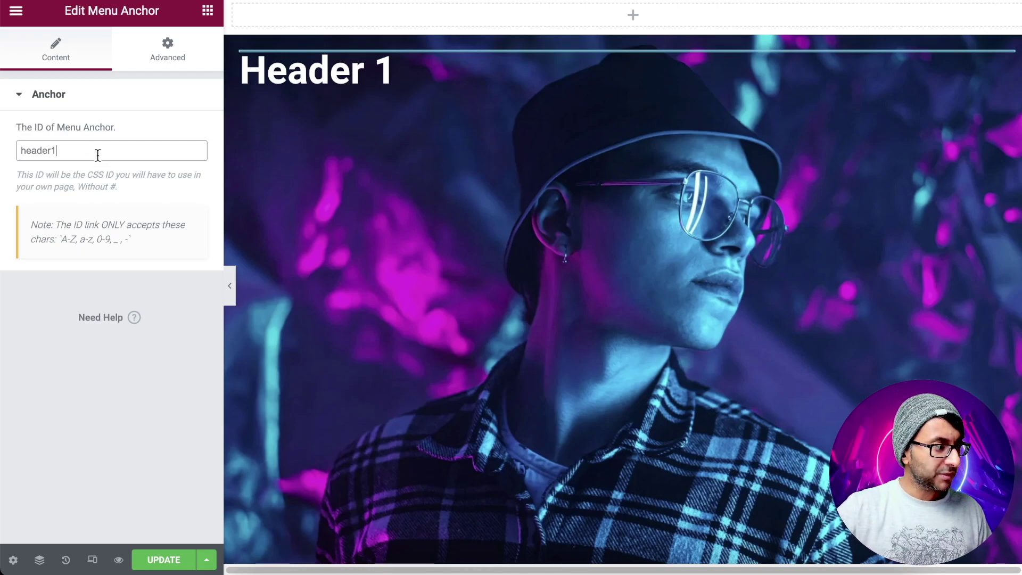
pyautogui.moveTo(97, 154); pyautogui.dragTo(2, 152)
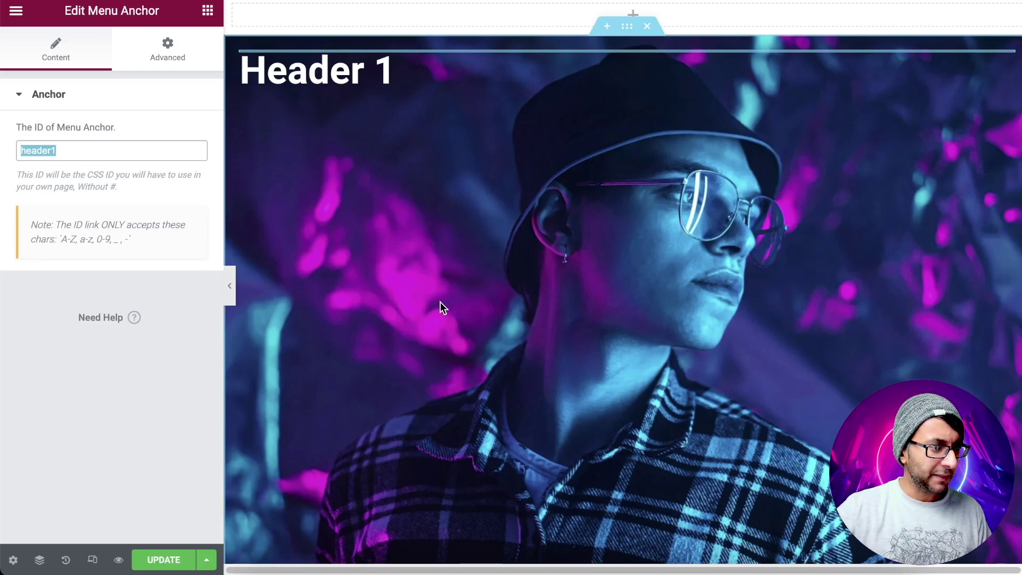
pyautogui.scroll(-5, 441, 303)
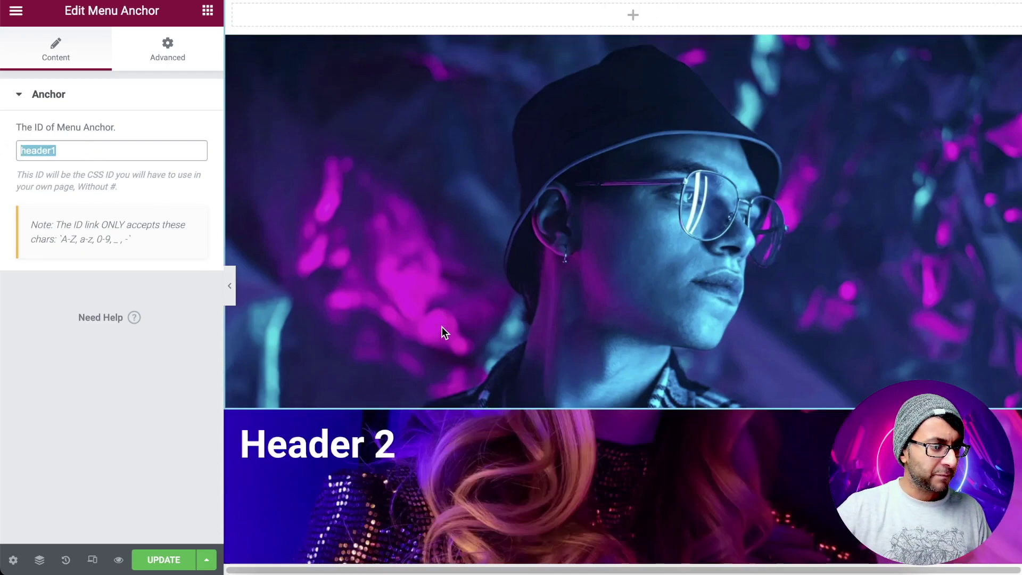
# Add a second Menu Anchor in the Header 2 section with the ID header2
pyautogui.click(208, 10)
pyautogui.write('menu')
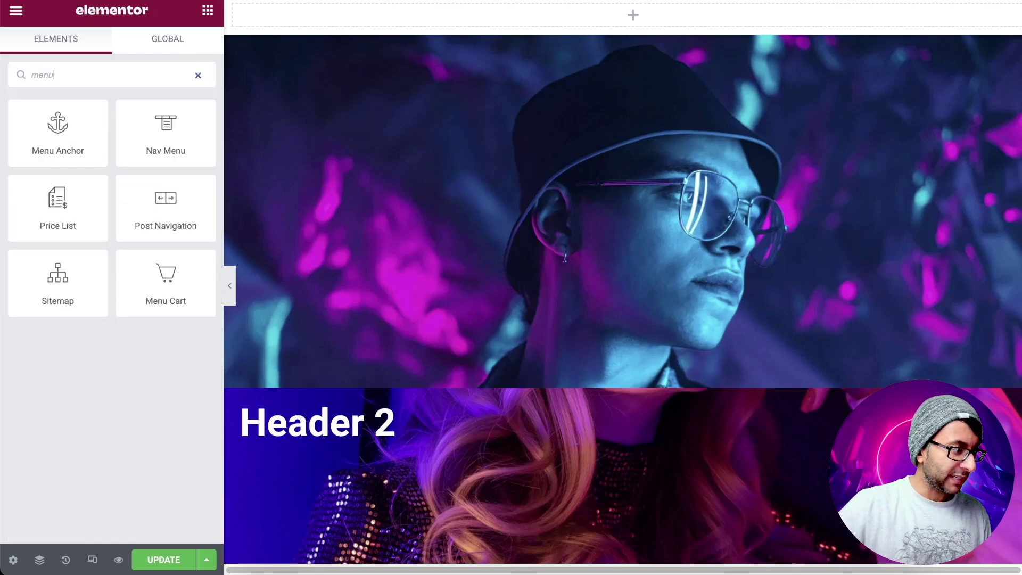
pyautogui.moveTo(103, 110); pyautogui.dragTo(322, 403)
pyautogui.click(105, 154)
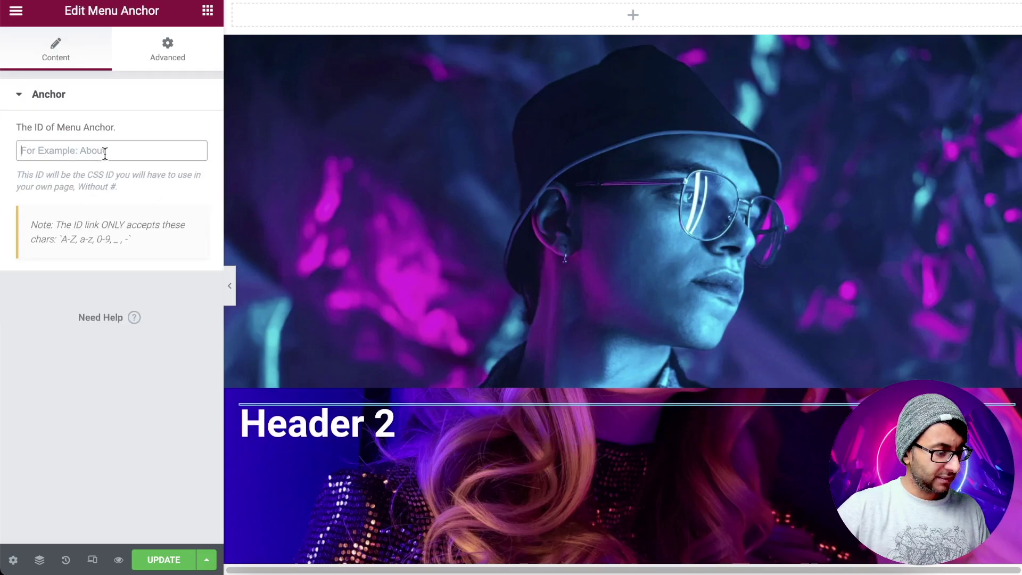
pyautogui.write('header1')
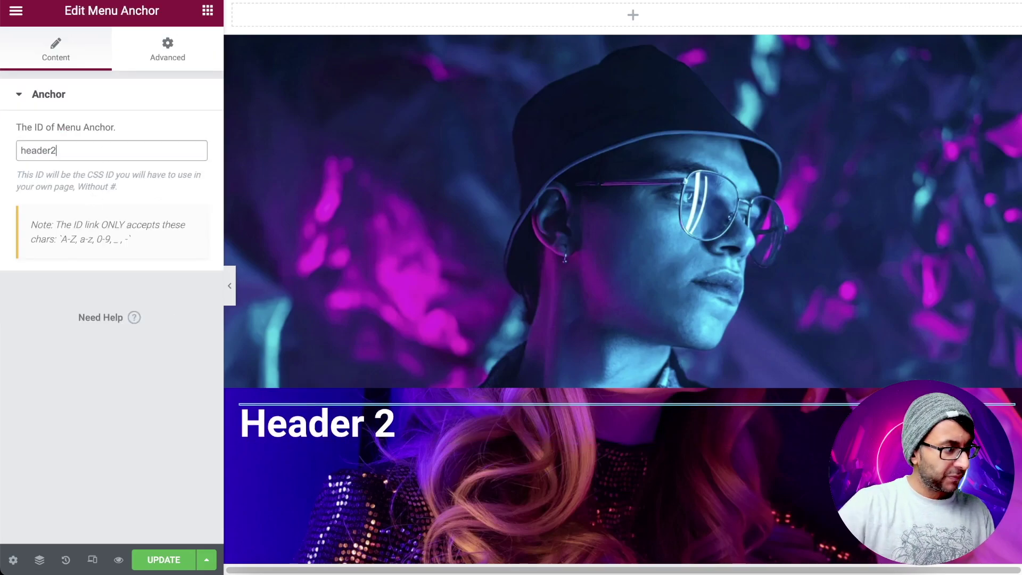
pyautogui.scroll(-5, 458, 197)
pyautogui.scroll(1, 407, 351)
pyautogui.scroll(-7, 411, 354)
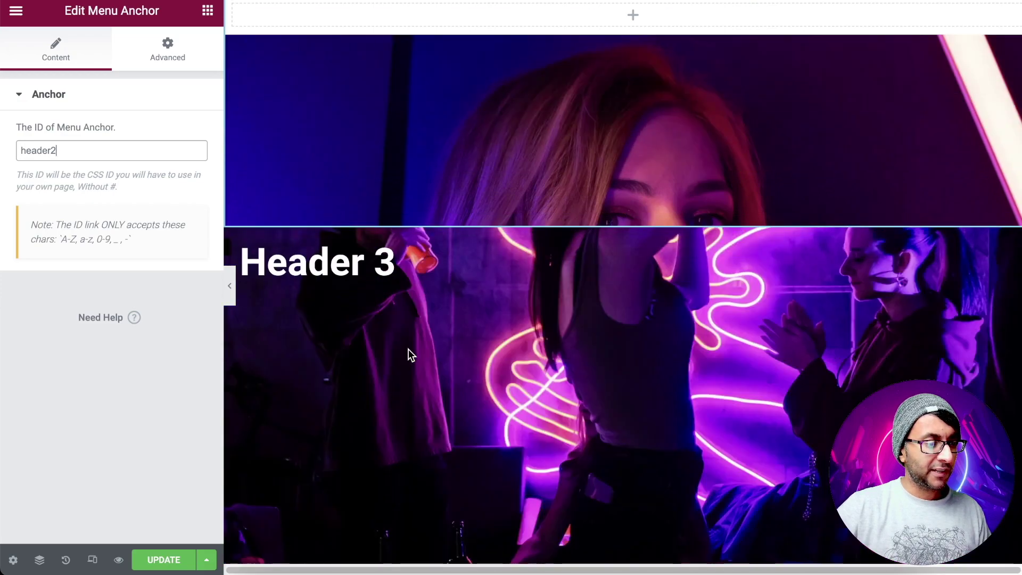
# Add a third Menu Anchor at the top of the Header 3 section with the ID header3
pyautogui.click(483, 257)
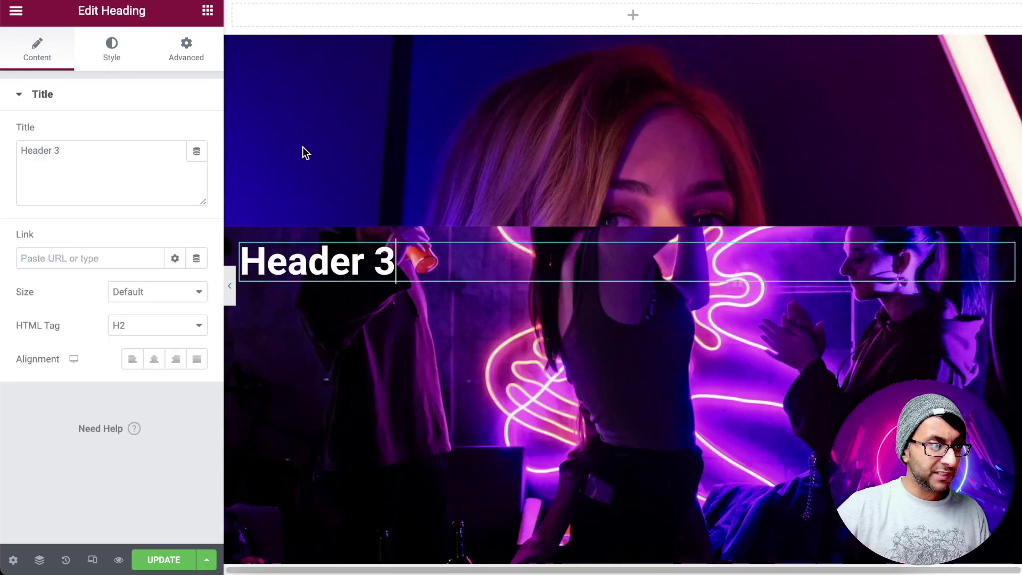
pyautogui.click(207, 11)
pyautogui.write('menu')
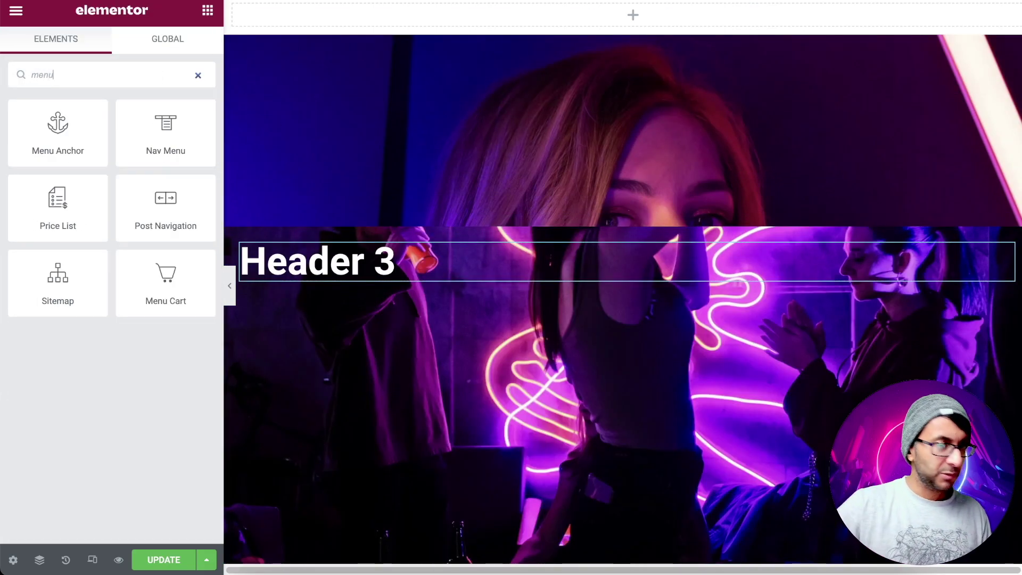
pyautogui.moveTo(61, 122); pyautogui.dragTo(379, 241)
pyautogui.click(93, 152)
pyautogui.write('header1')
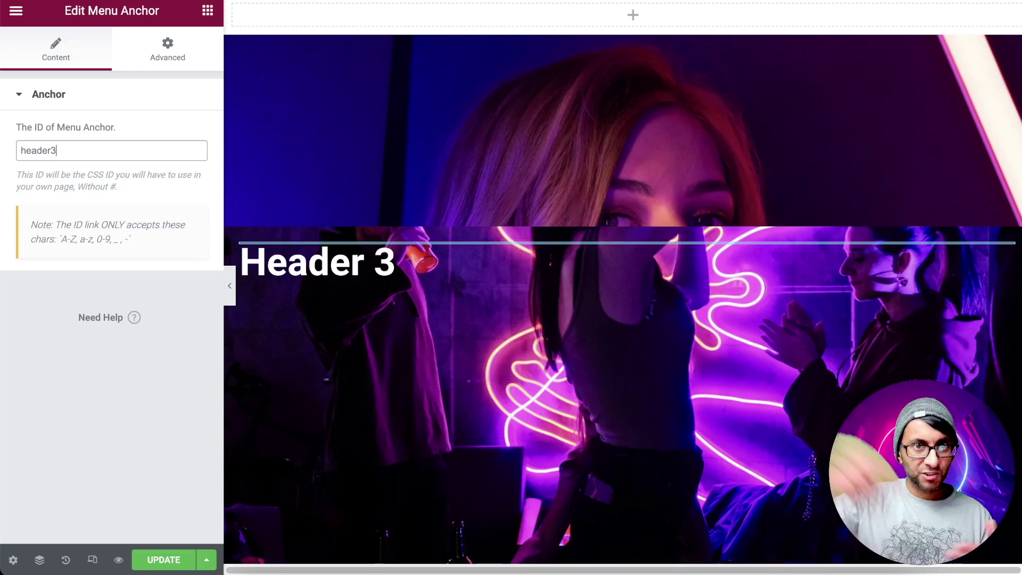
# Place an Icon List widget at the top of the page with an inline layout
pyautogui.scroll(10, 399, 303)
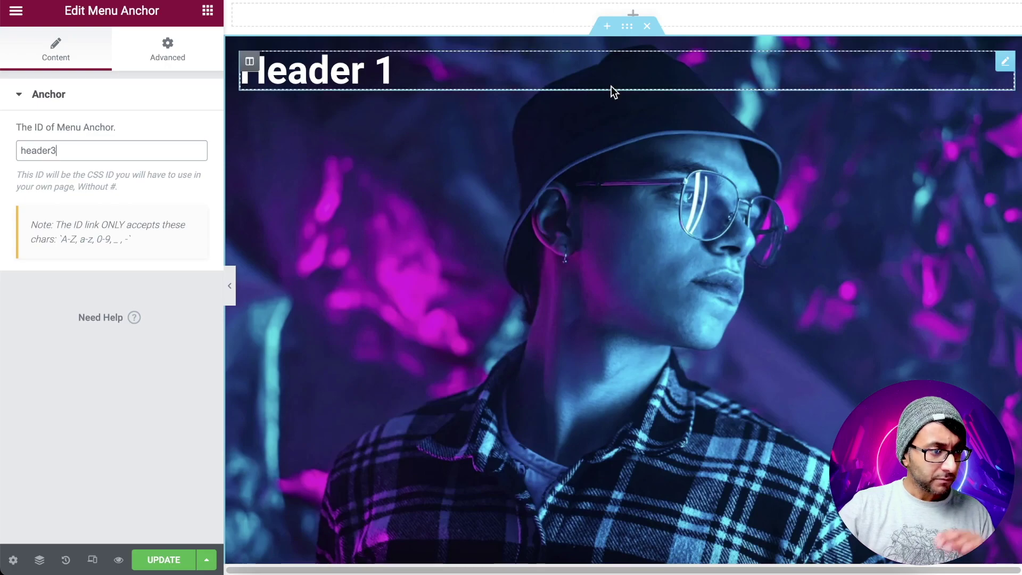
pyautogui.click(207, 12)
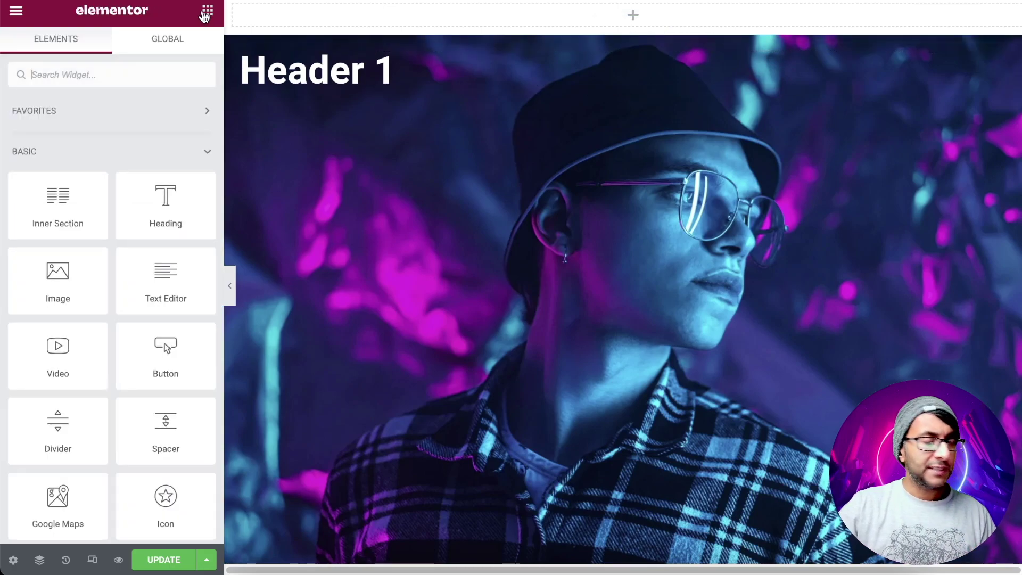
pyautogui.click(77, 76)
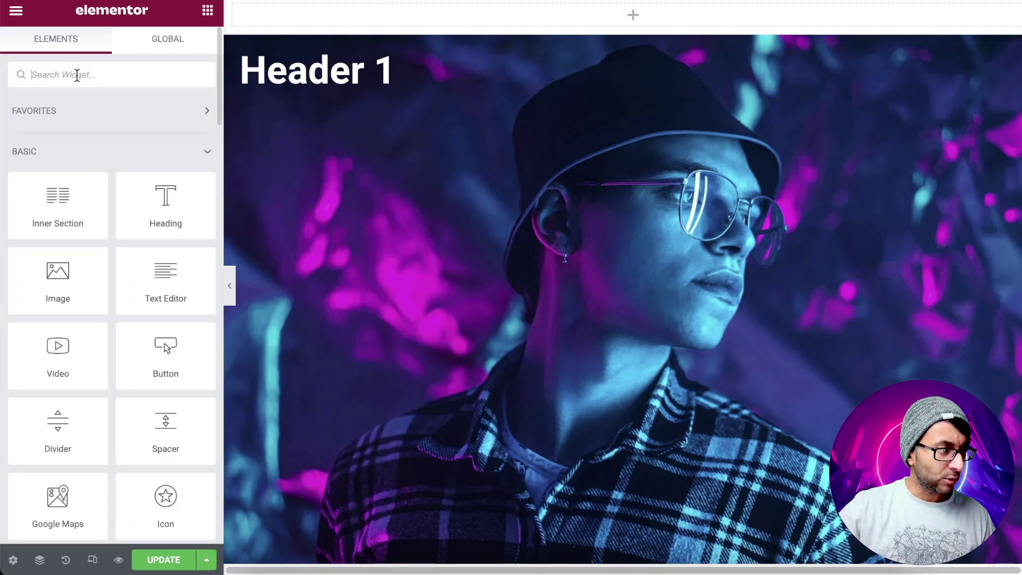
pyautogui.write('icon')
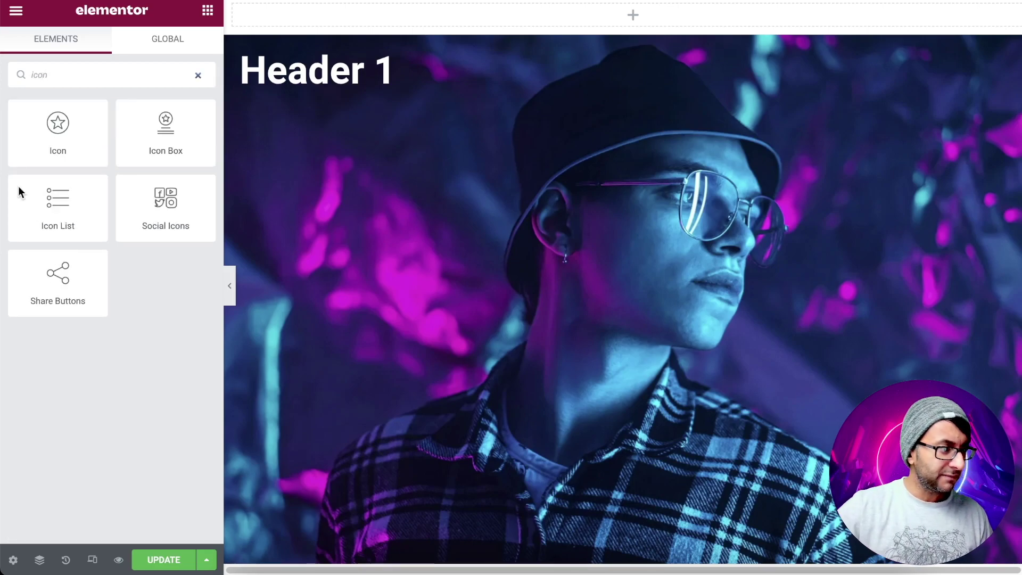
pyautogui.moveTo(52, 230); pyautogui.dragTo(725, 15)
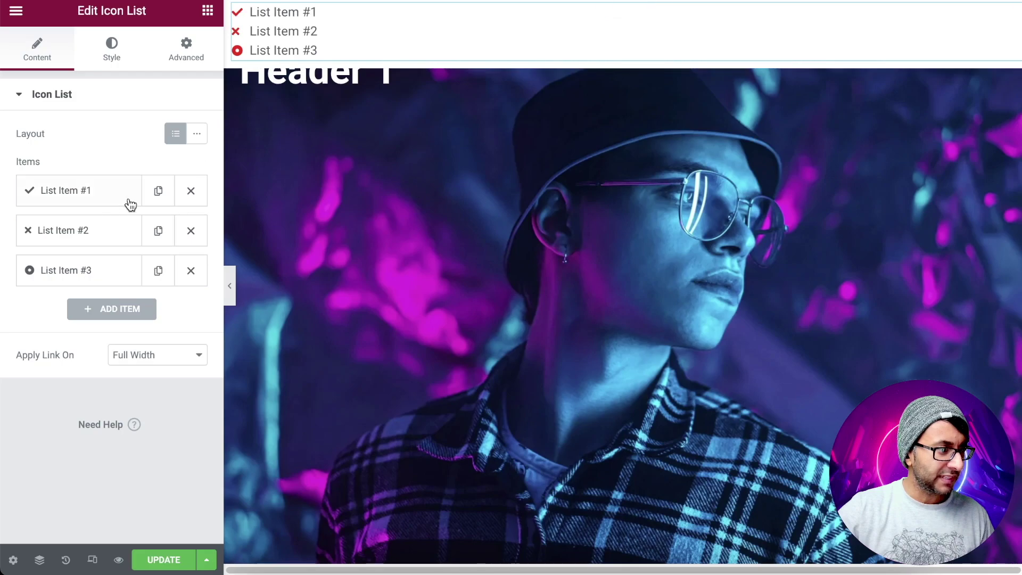
pyautogui.click(201, 135)
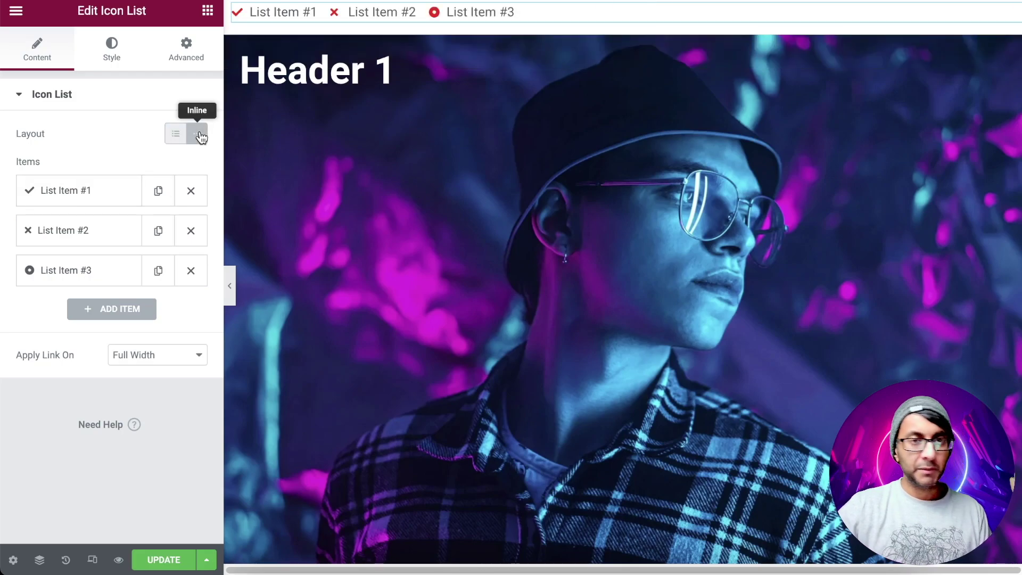
# Rename the first list item to 'Header 1', link it to #header1, and save
pyautogui.click(114, 207)
pyautogui.moveTo(94, 246); pyautogui.dragTo(2, 244)
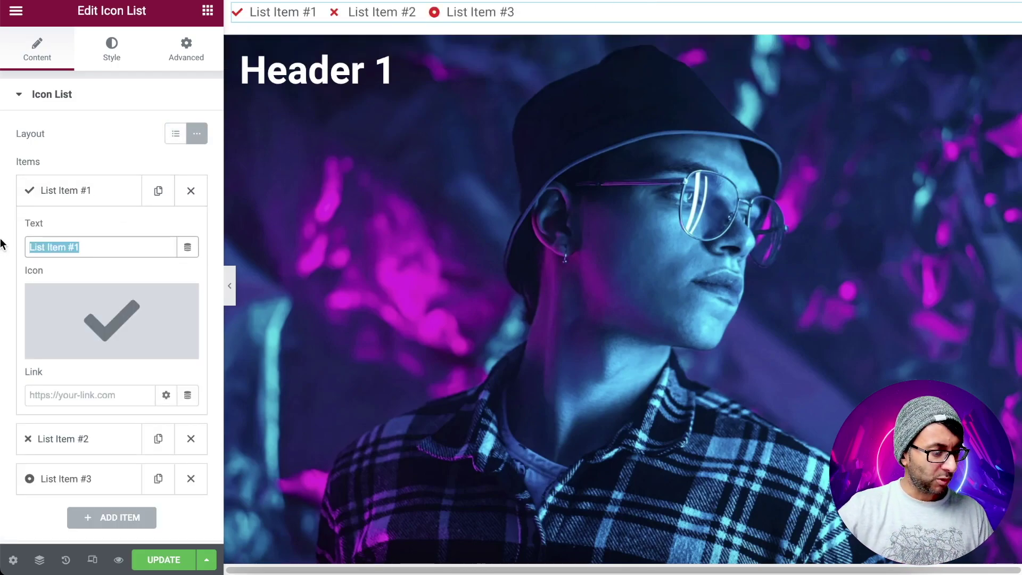
pyautogui.write('Header 1')
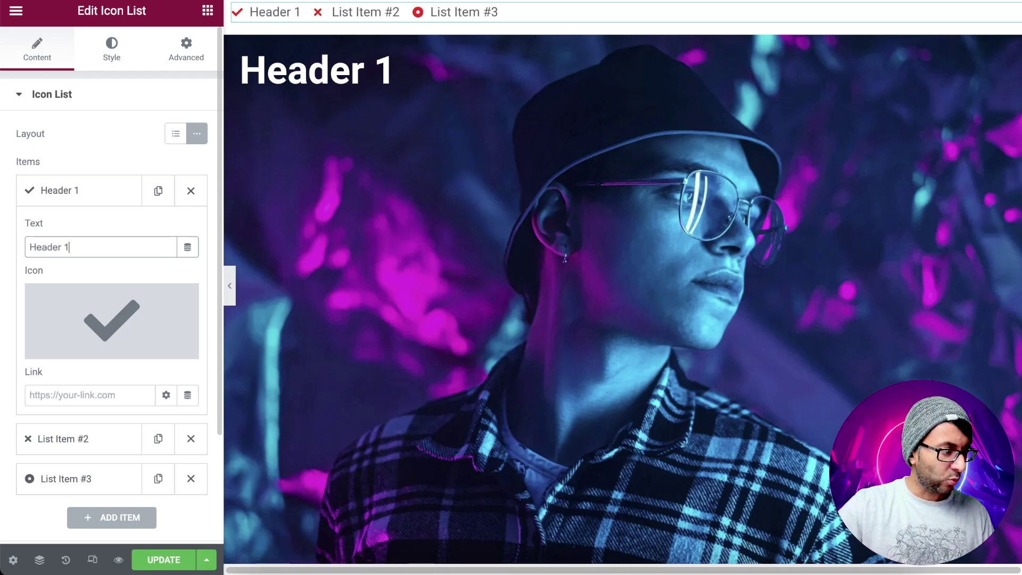
pyautogui.click(85, 396)
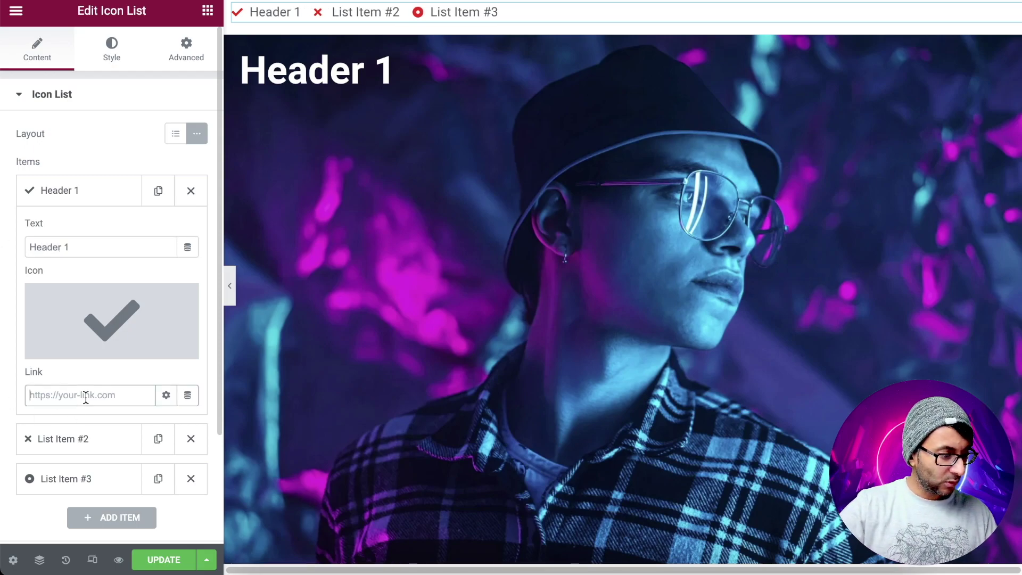
pyautogui.write('#')
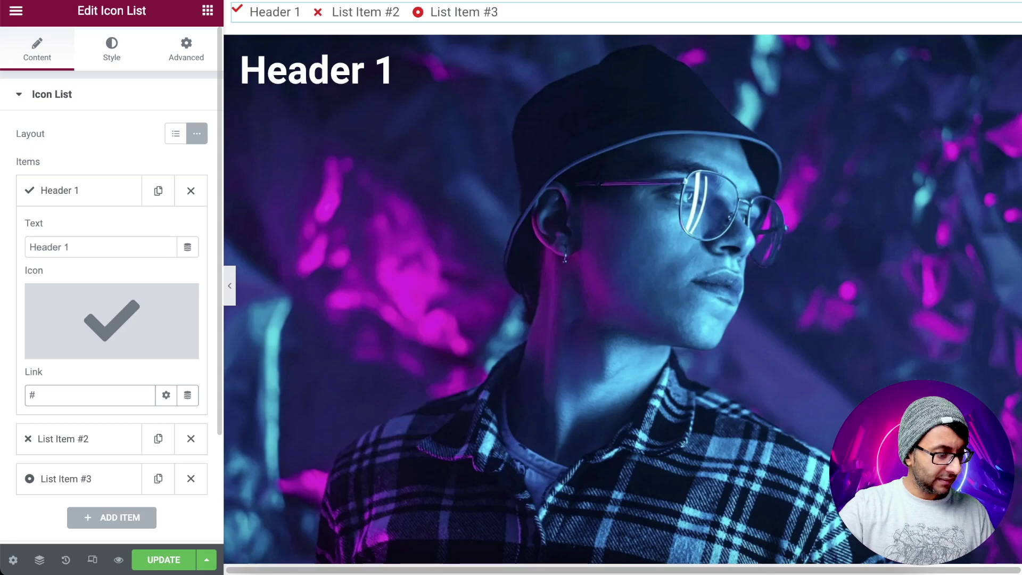
pyautogui.write('header1')
pyautogui.click(178, 568)
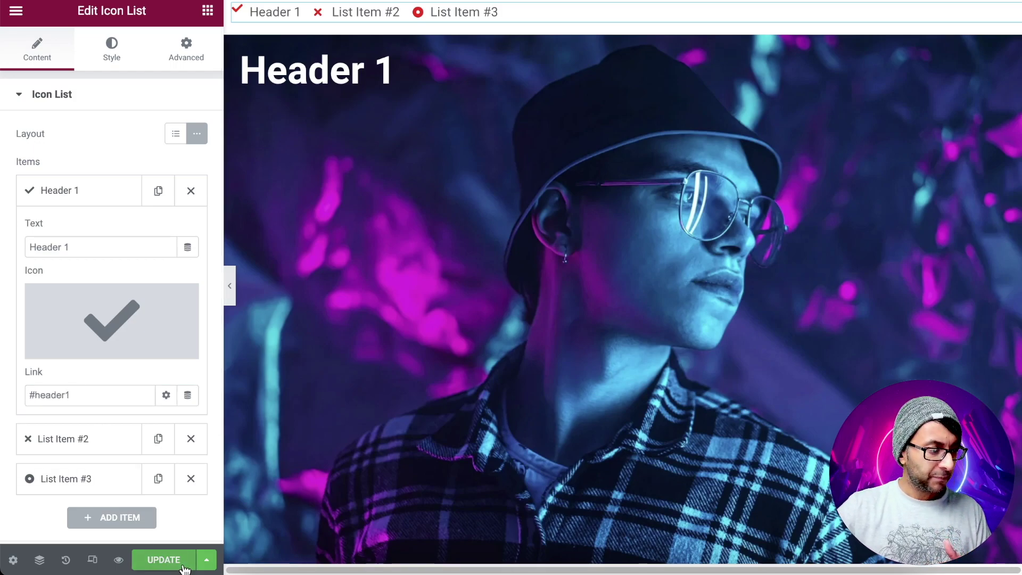
# Remove the item icons and delete the extra list items, leaving only Header 1
pyautogui.click(92, 199)
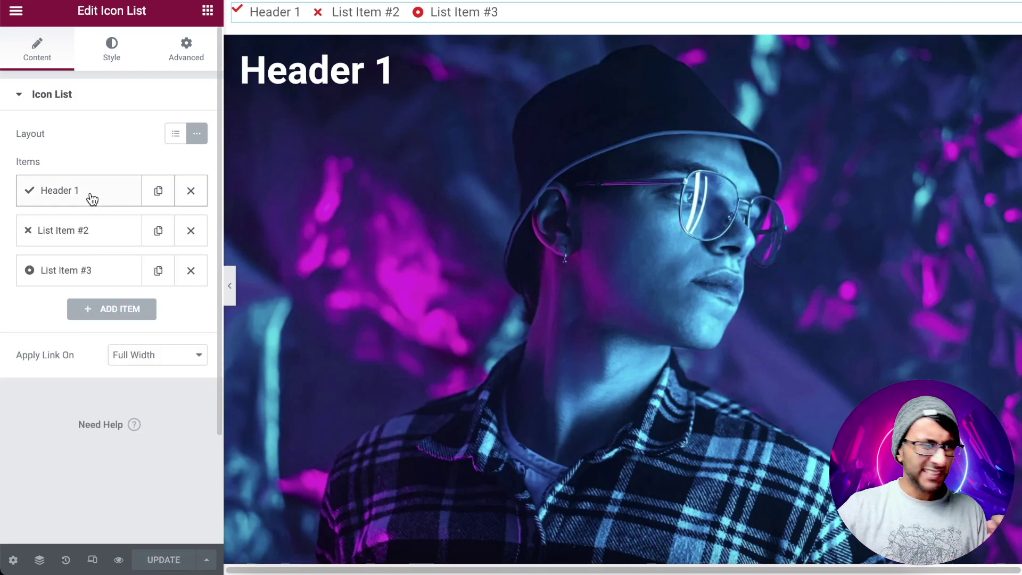
pyautogui.click(106, 235)
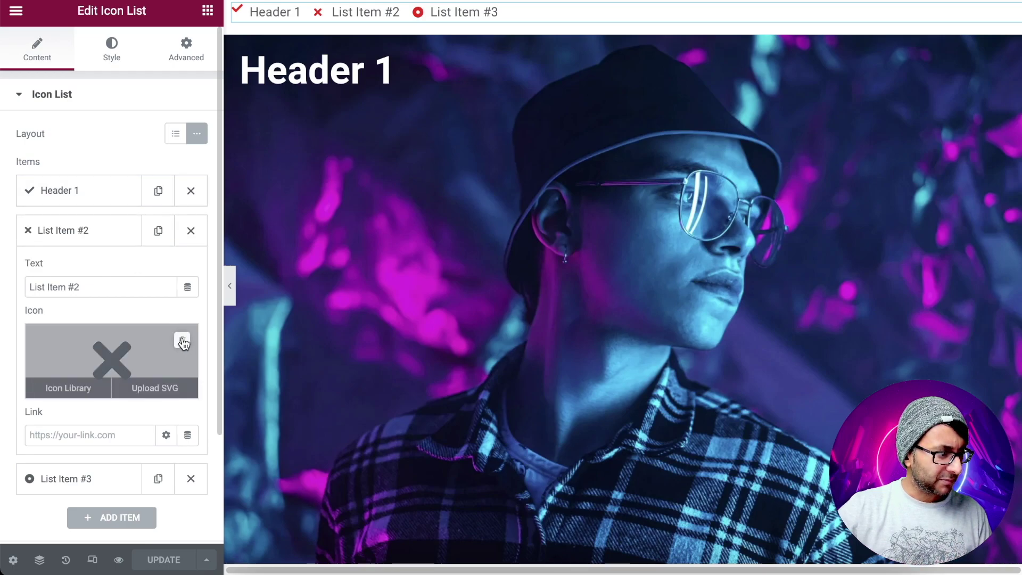
pyautogui.click(183, 339)
pyautogui.click(120, 195)
pyautogui.click(182, 300)
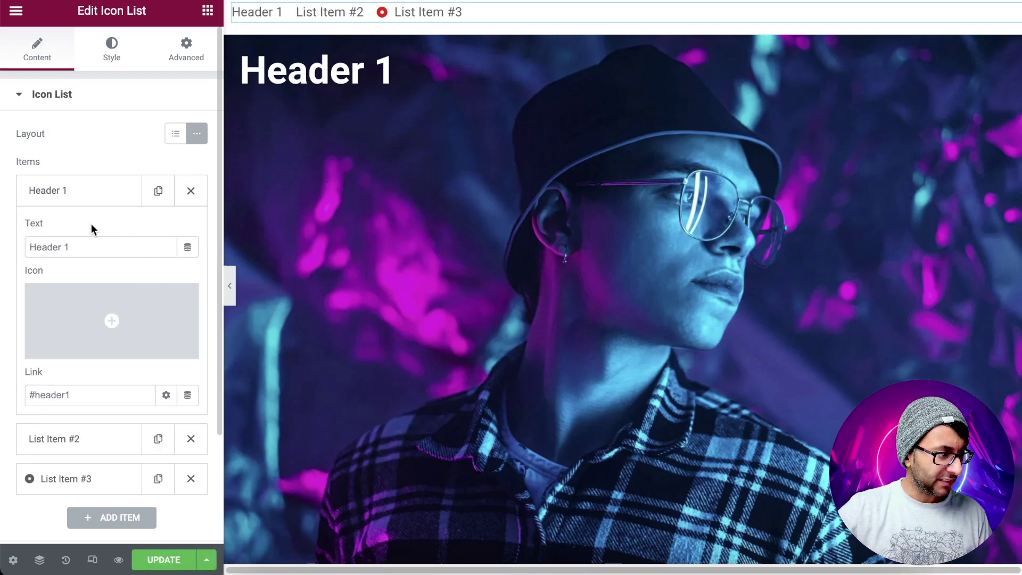
pyautogui.click(119, 193)
pyautogui.click(192, 237)
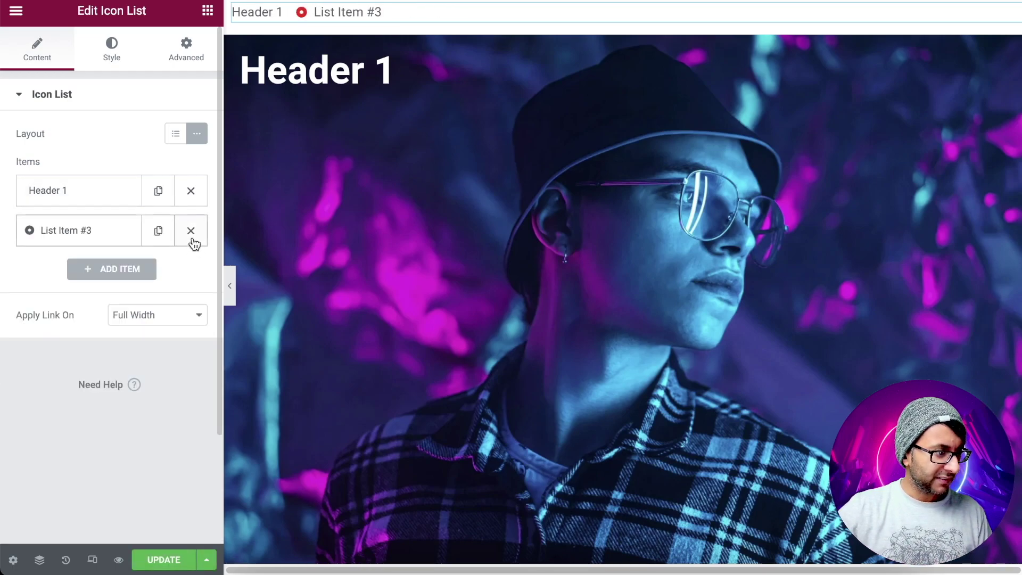
pyautogui.click(191, 241)
# Duplicate Header 1 and turn the copy into 'Header 2' linking to #header2
pyautogui.click(191, 190)
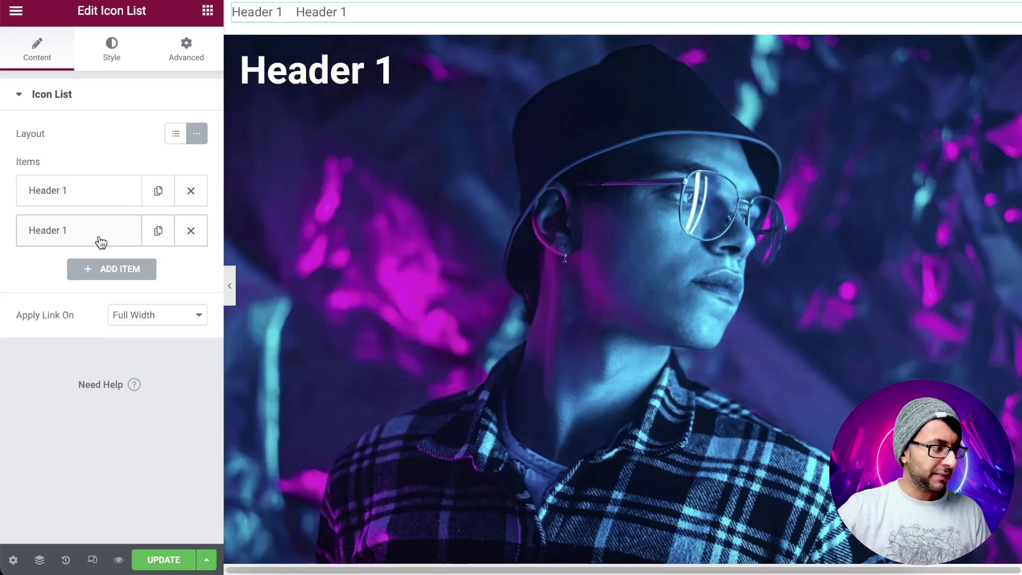
pyautogui.click(158, 232)
pyautogui.click(89, 287)
pyautogui.press('BackSpace')
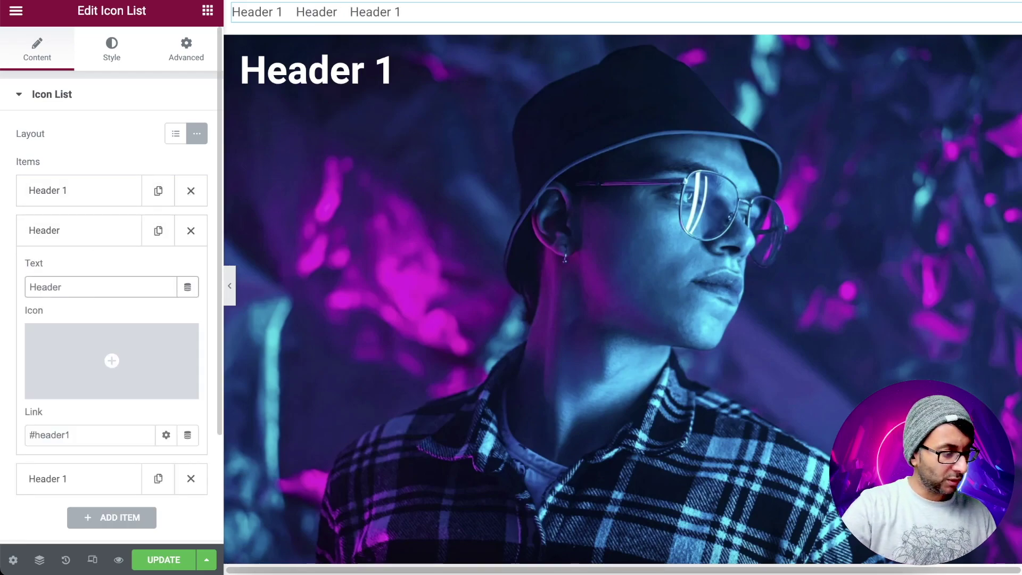
pyautogui.write('2')
pyautogui.click(87, 438)
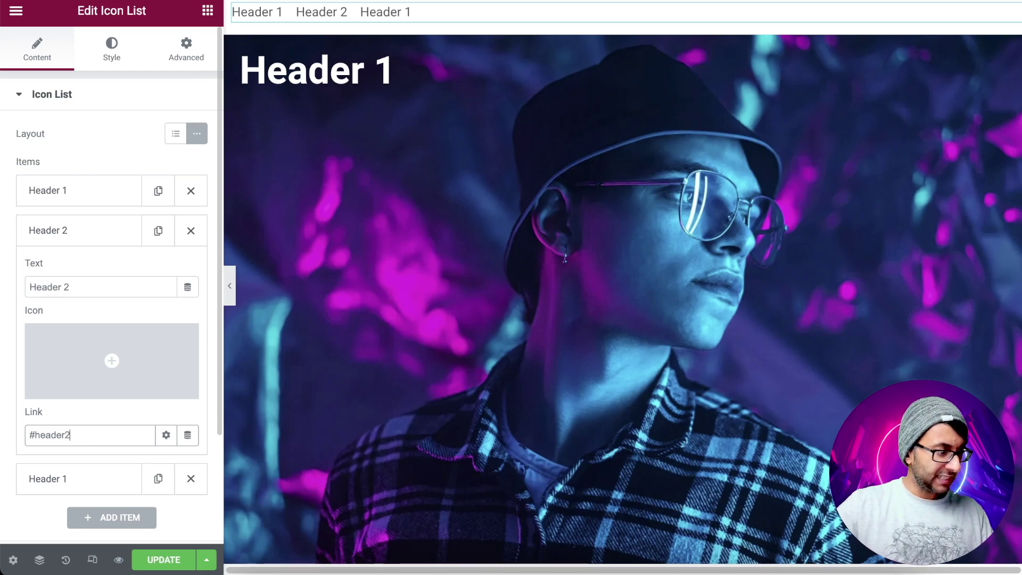
pyautogui.click(84, 231)
# Change the third item to 'Header 3' linking to #header3, then update the page
pyautogui.click(99, 272)
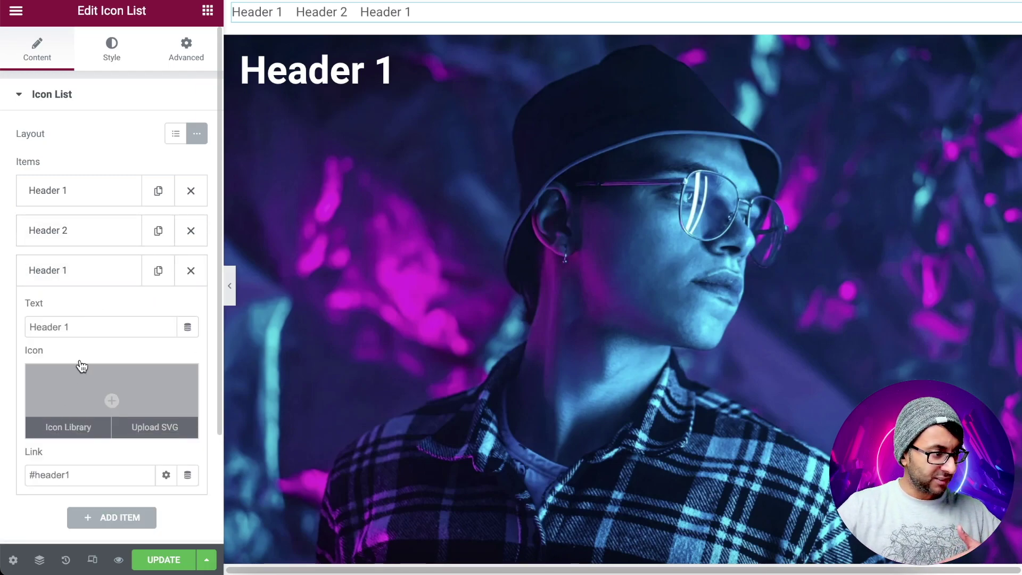
pyautogui.click(85, 321)
pyautogui.press('BackSpace')
pyautogui.write('3')
pyautogui.click(75, 473)
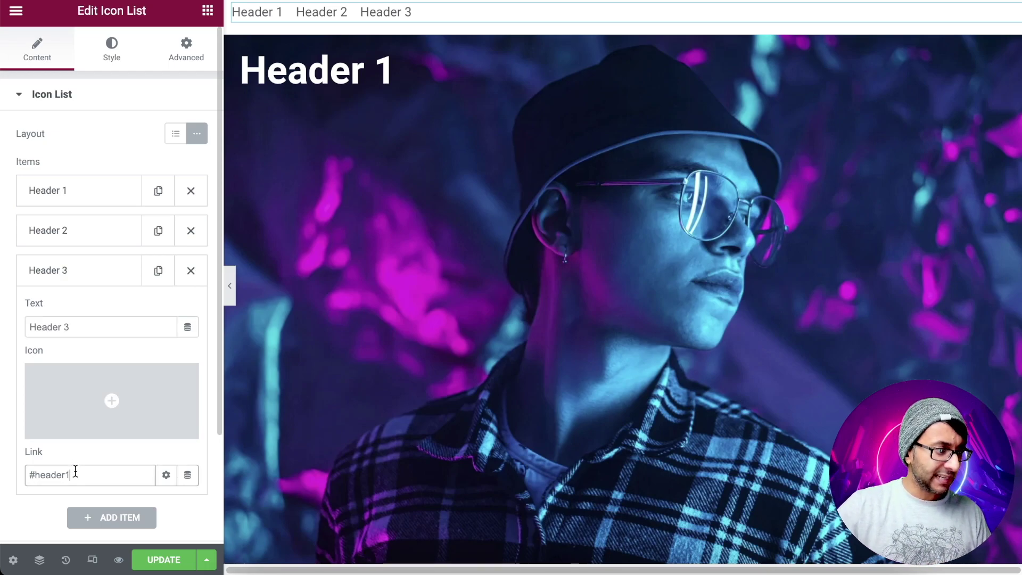
pyautogui.press('BackSpace')
pyautogui.write('3')
pyautogui.click(168, 559)
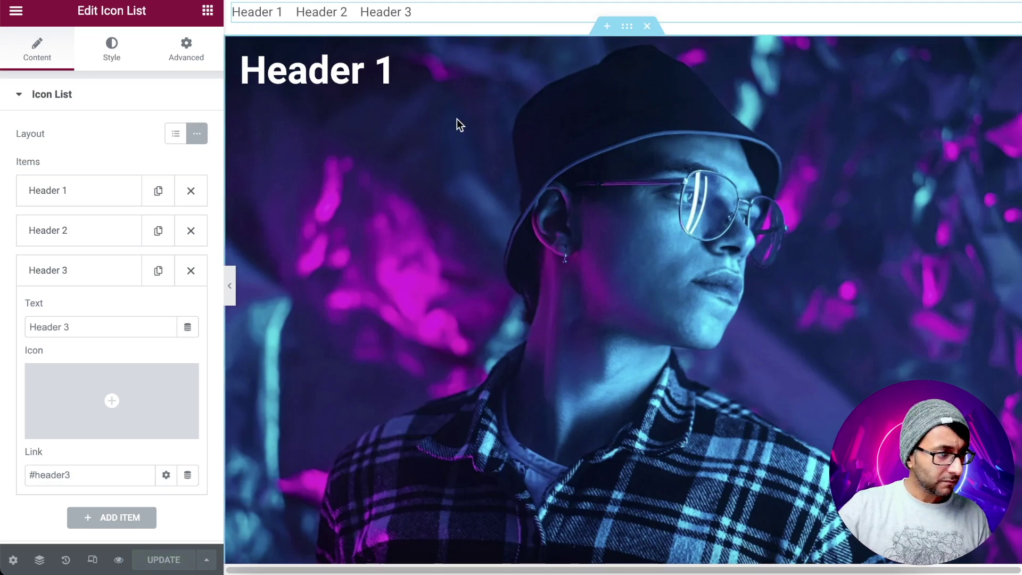
# Right-align the Header links, set the header section's boxed width to 993, and save
pyautogui.click(122, 61)
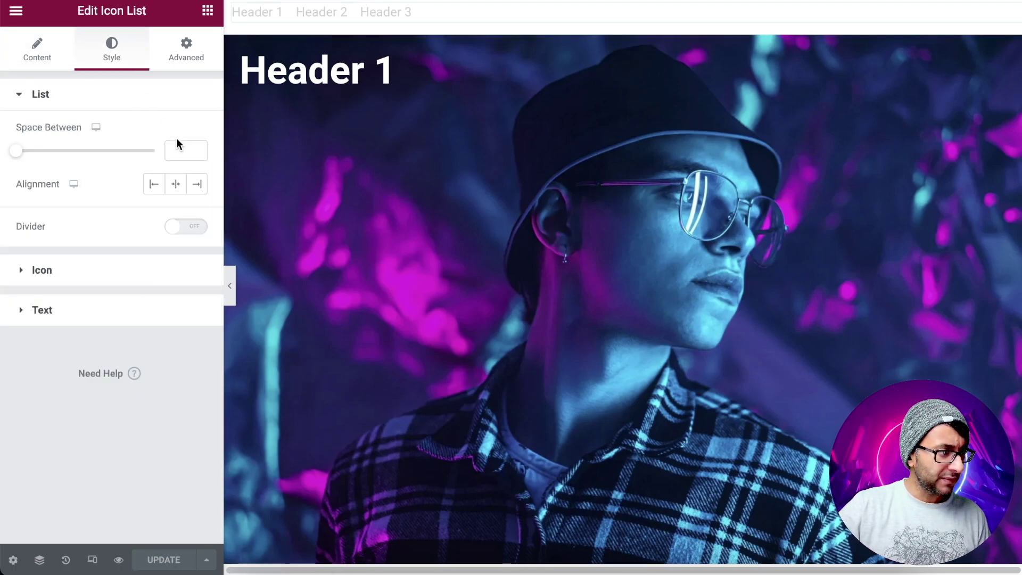
pyautogui.click(198, 183)
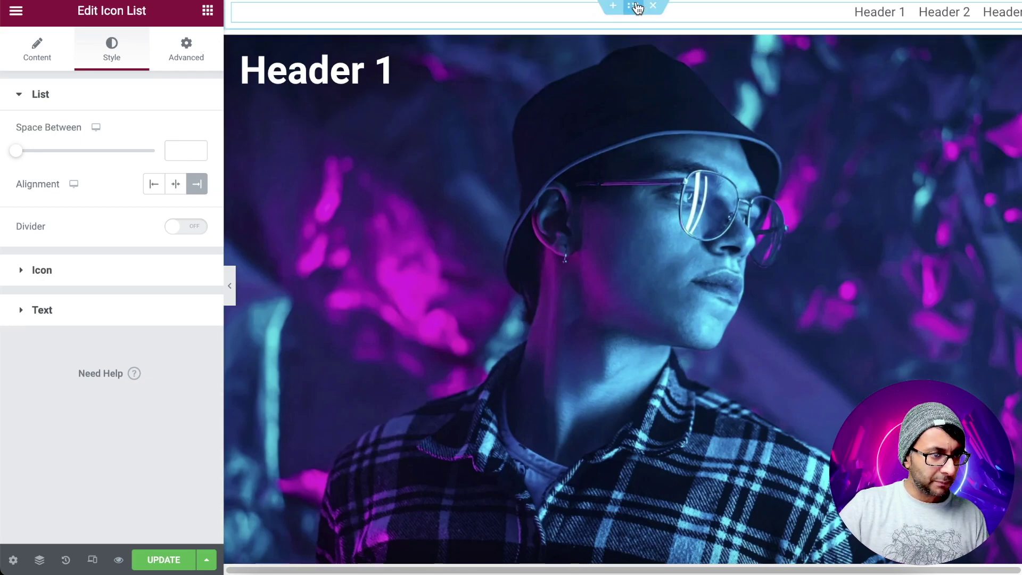
pyautogui.click(633, 7)
pyautogui.click(37, 48)
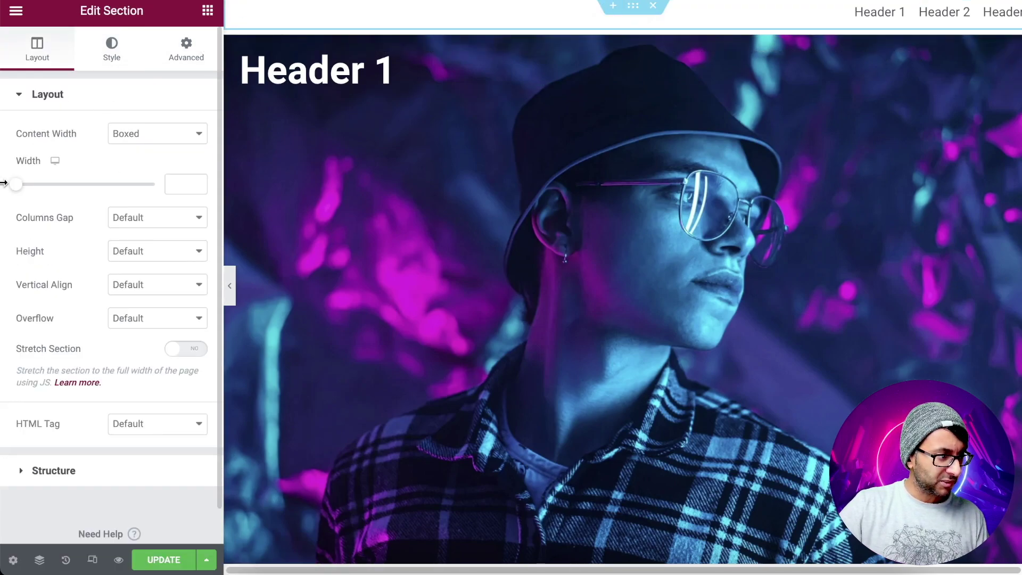
pyautogui.moveTo(15, 184); pyautogui.dragTo(79, 196)
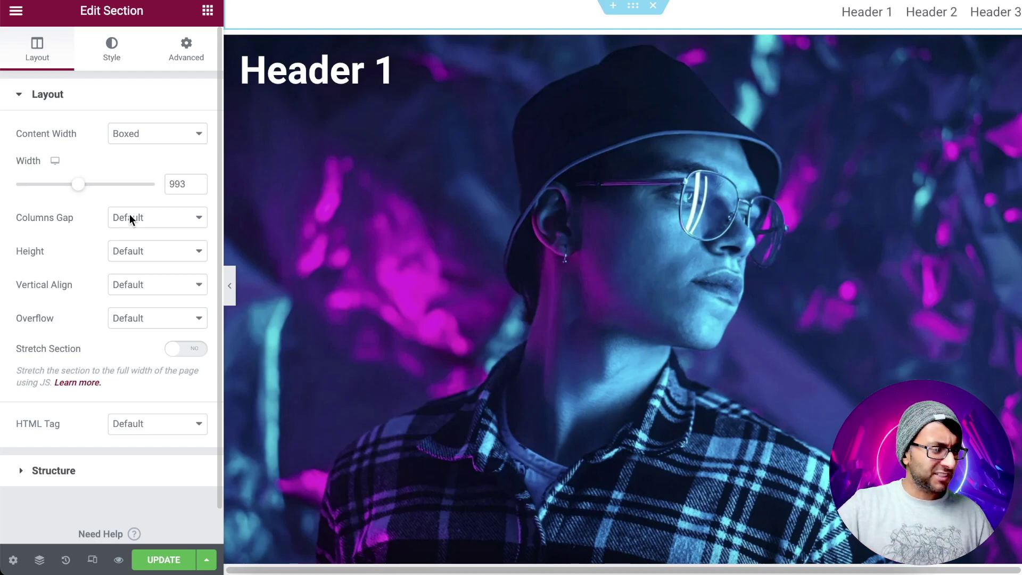
pyautogui.click(169, 558)
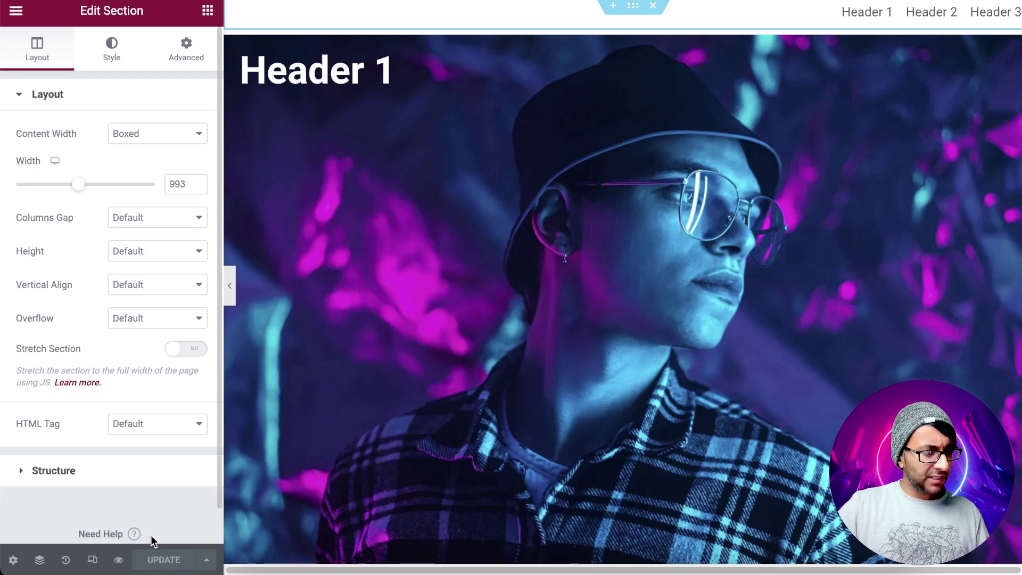
pyautogui.click(117, 561)
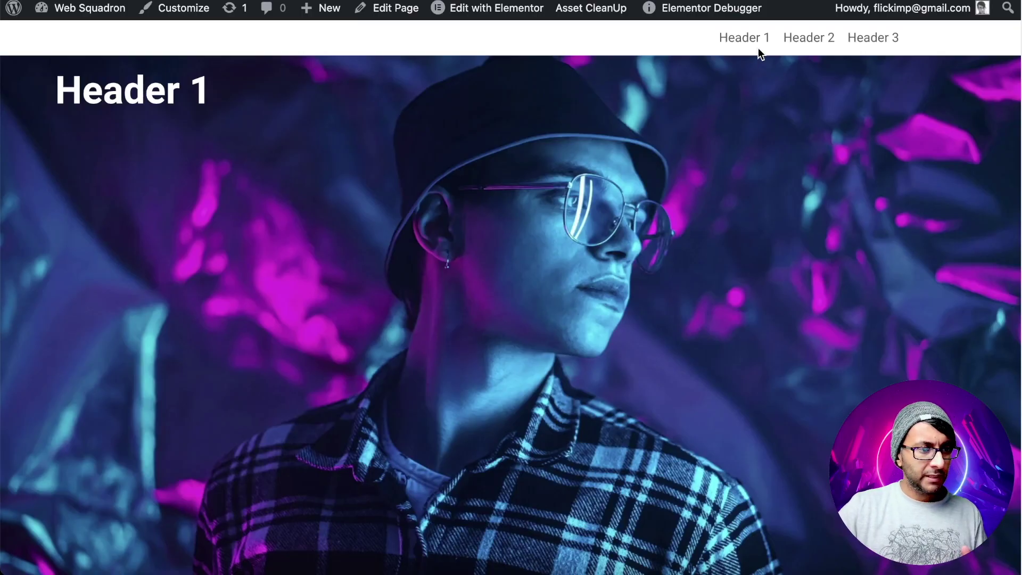
# In the live preview, test the Header 2, Header 3 and Header 1 links twice, checking each scrolls to its section
pyautogui.click(798, 42)
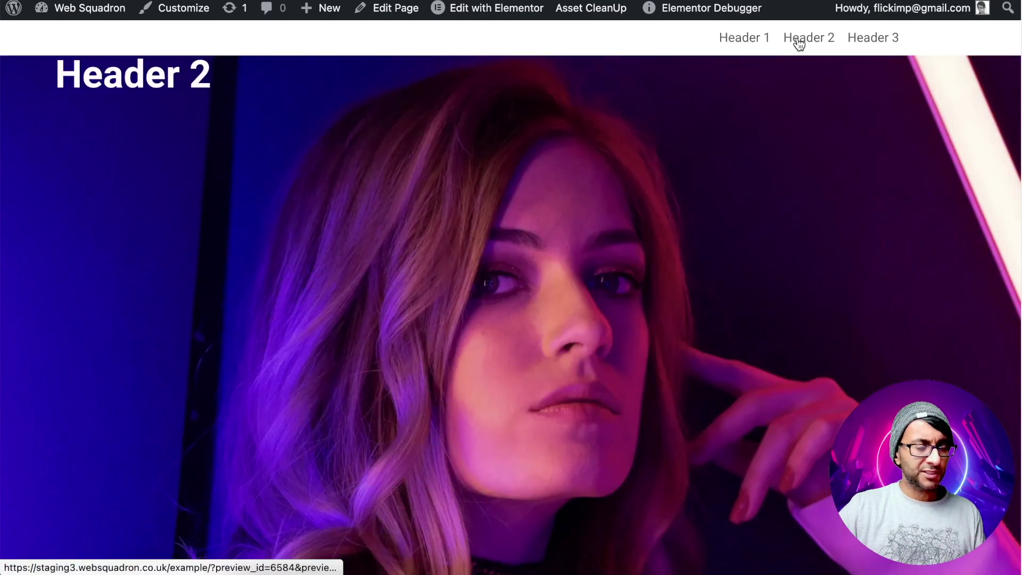
pyautogui.click(856, 42)
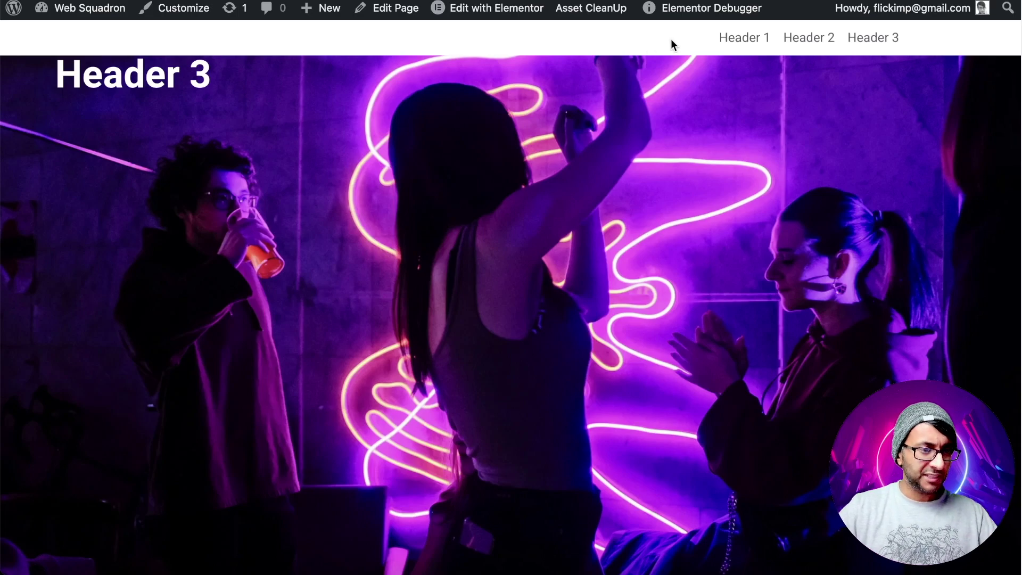
pyautogui.click(732, 41)
pyautogui.click(803, 41)
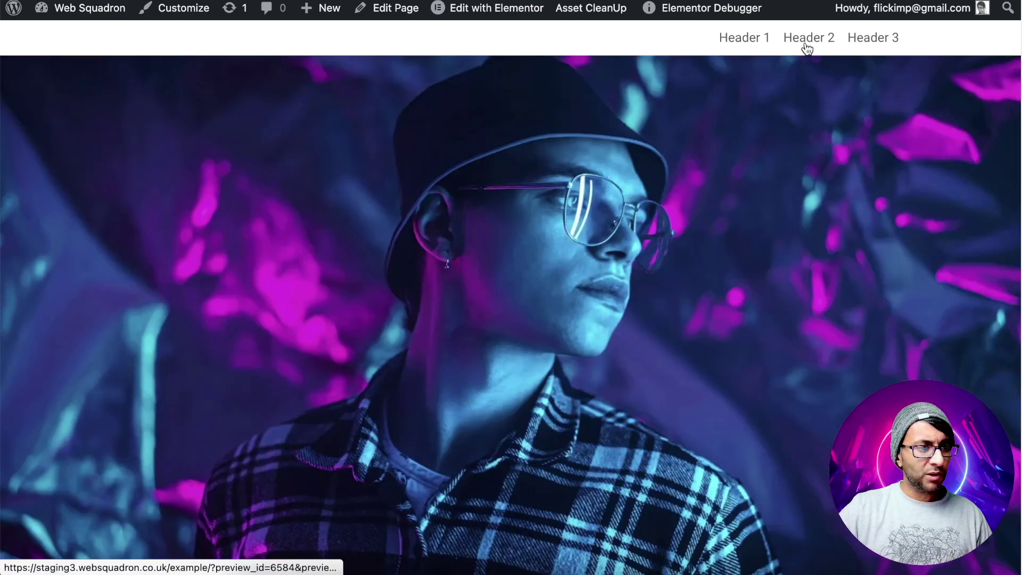
pyautogui.click(873, 41)
pyautogui.click(739, 44)
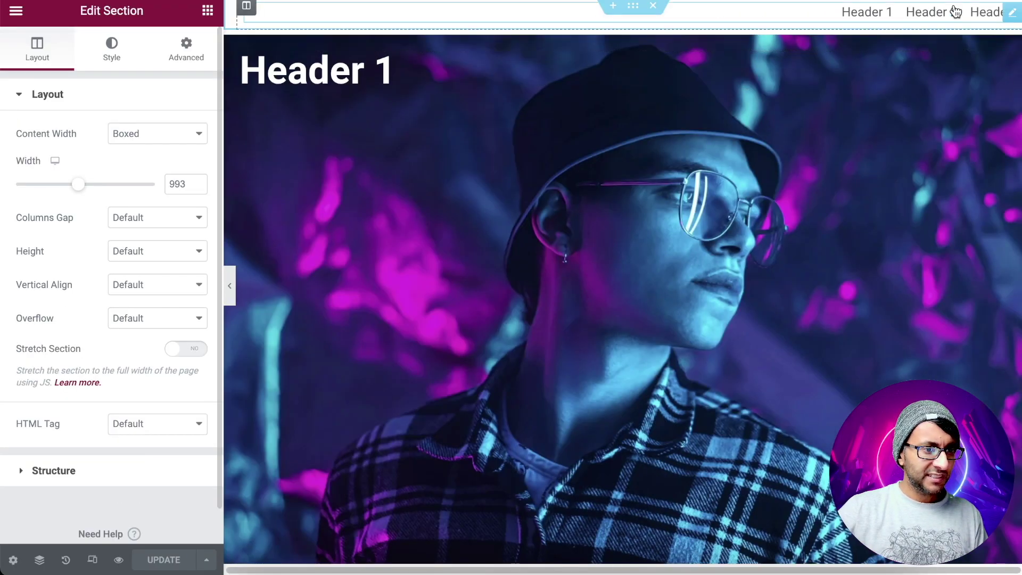
# Duplicate the Header 3 item five times so the nav list holds eight items, then update the page
pyautogui.click(1014, 19)
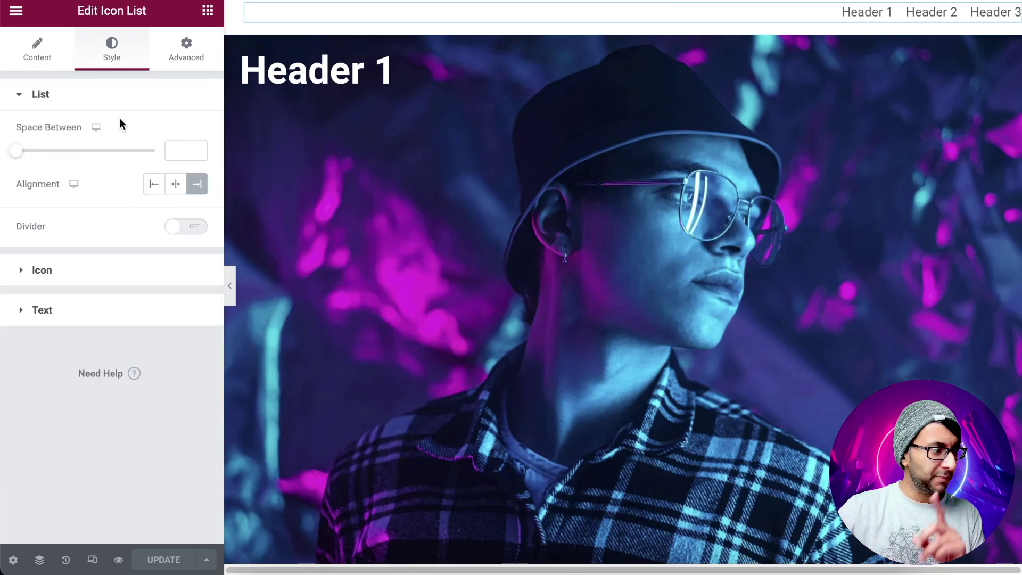
pyautogui.click(12, 64)
pyautogui.click(161, 274)
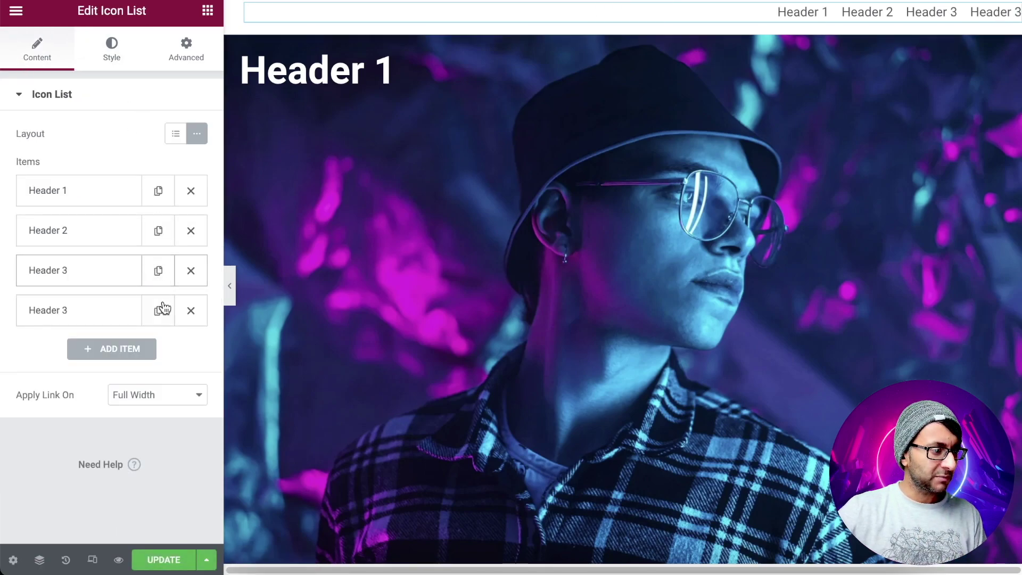
pyautogui.click(161, 317)
pyautogui.click(159, 351)
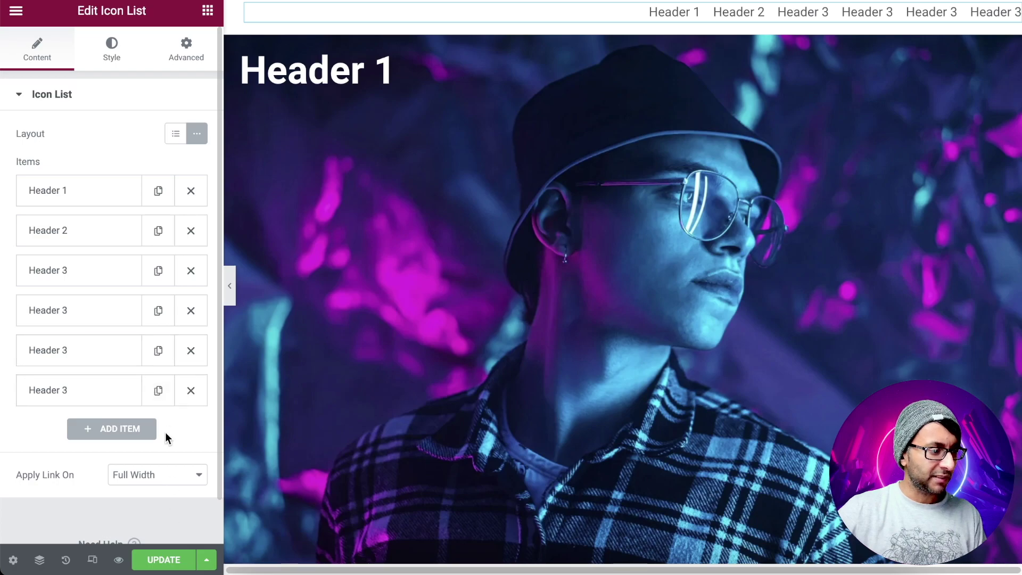
pyautogui.click(161, 393)
pyautogui.click(158, 431)
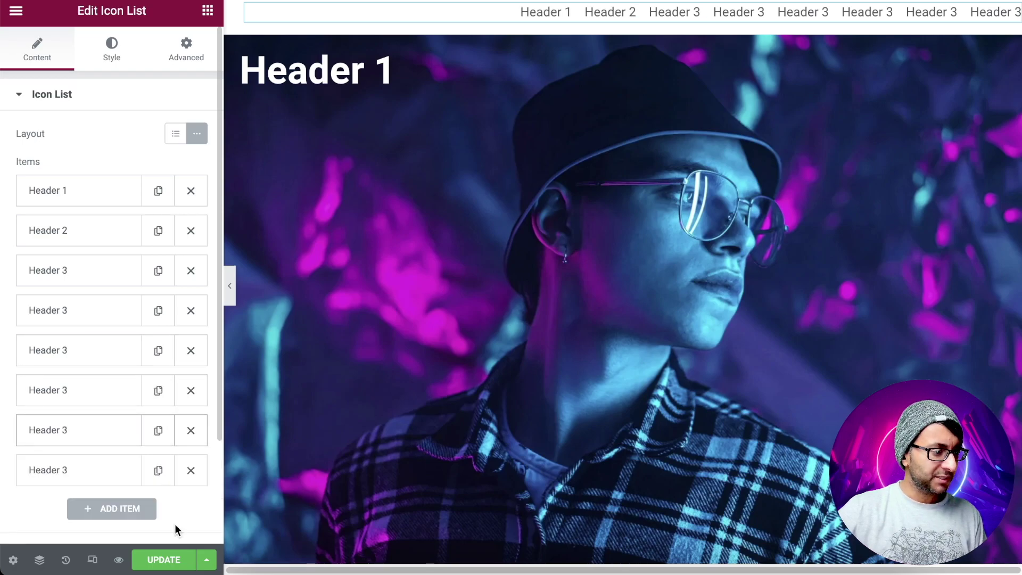
pyautogui.click(170, 559)
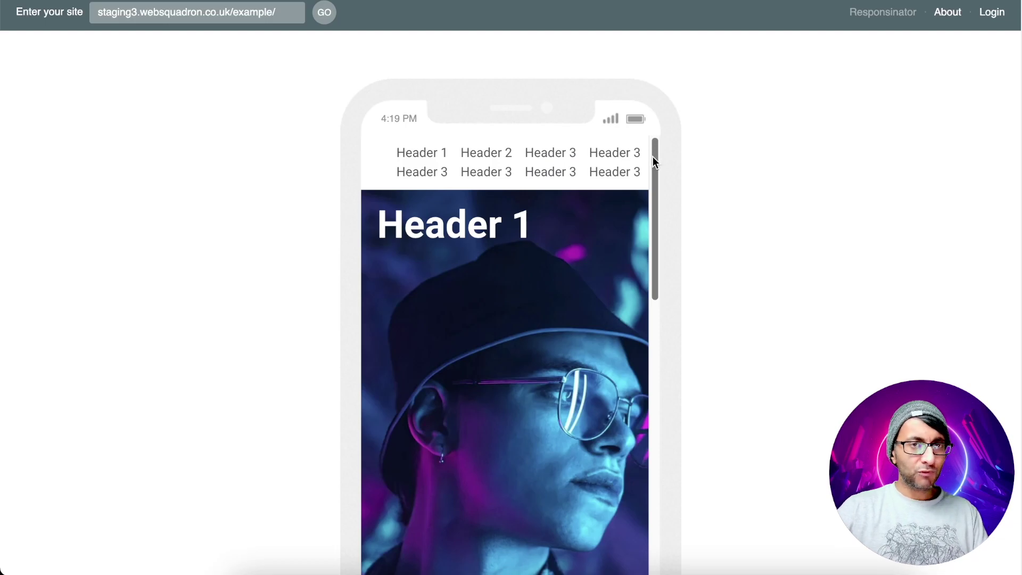
# In the phone preview, use the Header 3 and then Header 2 links to confirm they still jump to their sections
pyautogui.click(538, 173)
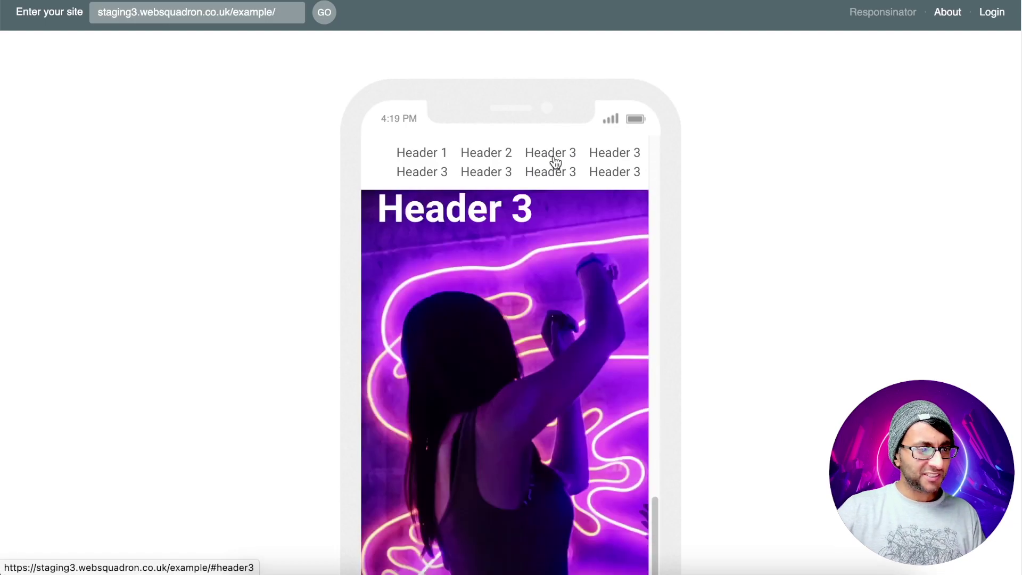
pyautogui.click(489, 157)
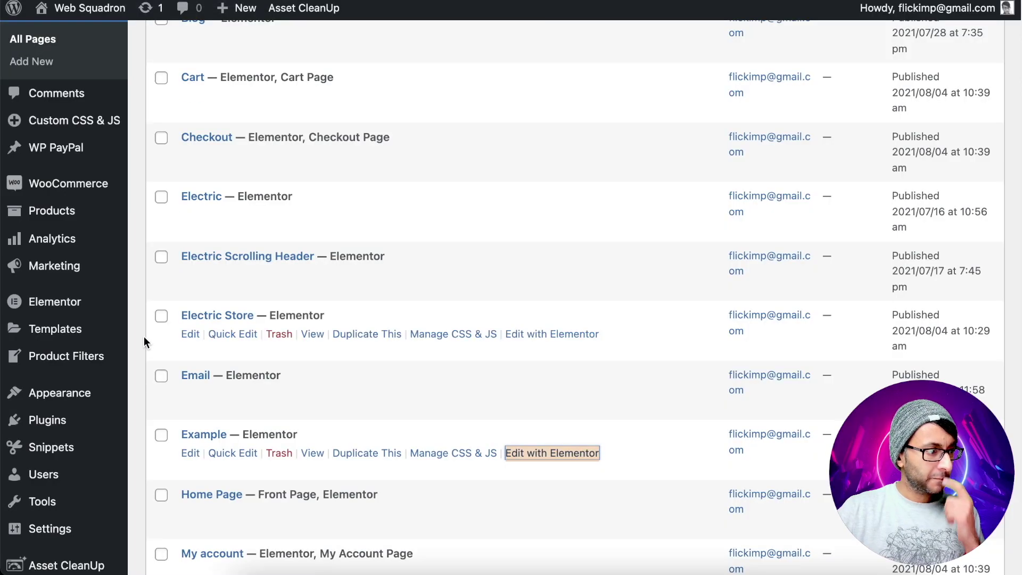
# Under Appearance > Menus, create a new empty menu named Examplemenu
pyautogui.moveTo(81, 396)
pyautogui.click(165, 440)
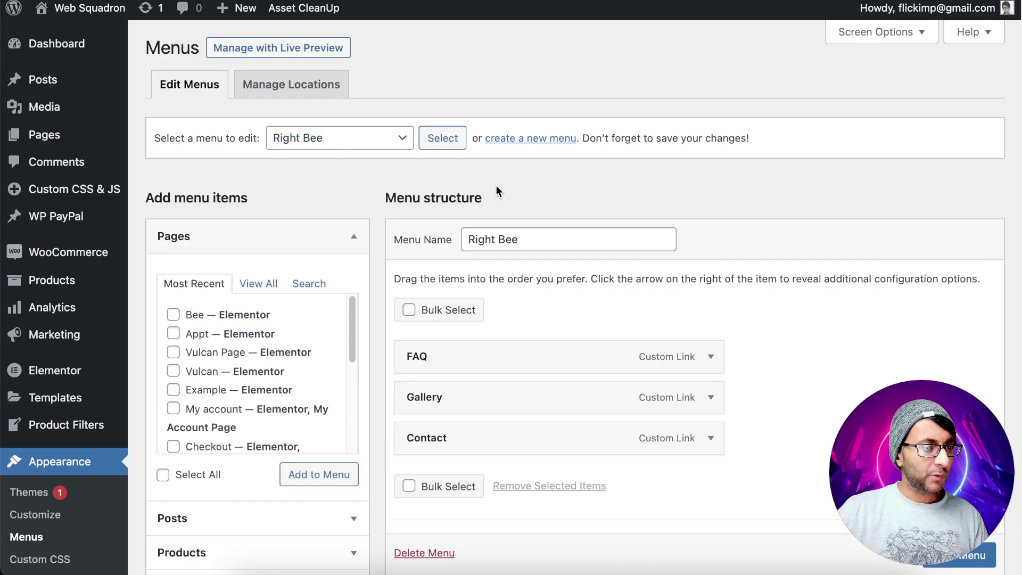
pyautogui.click(526, 139)
pyautogui.click(498, 240)
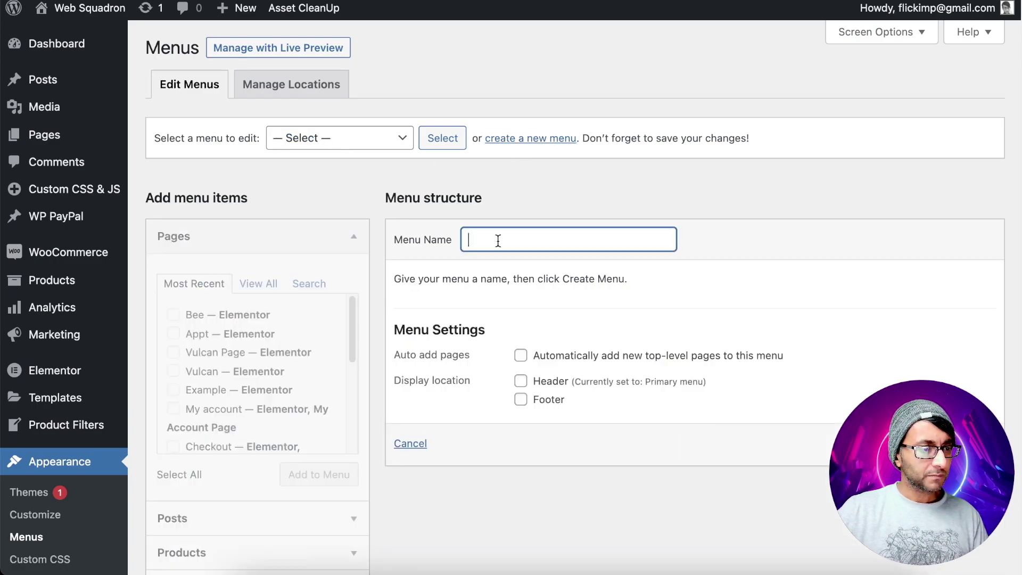
pyautogui.write('Example')
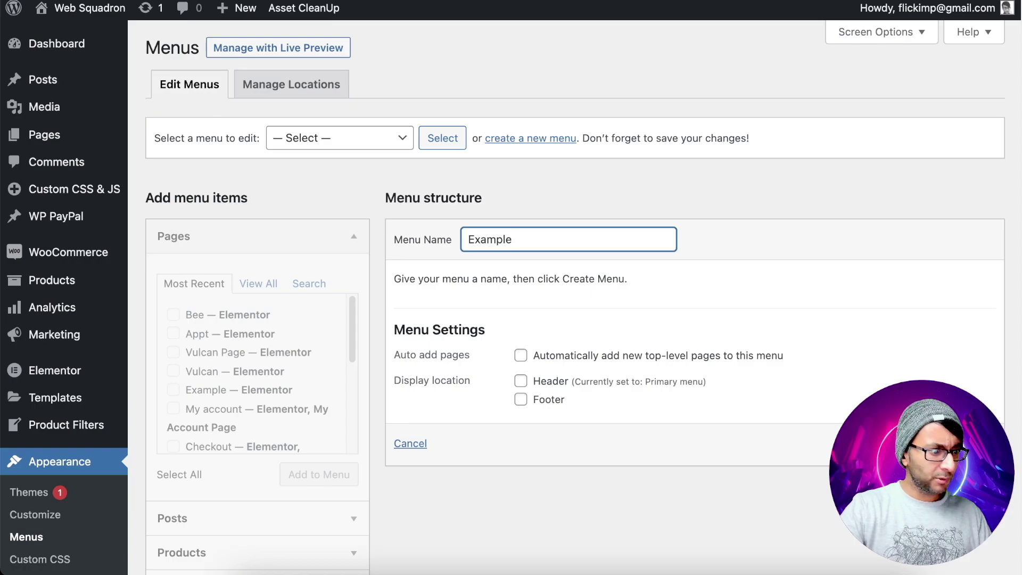
pyautogui.write('menu')
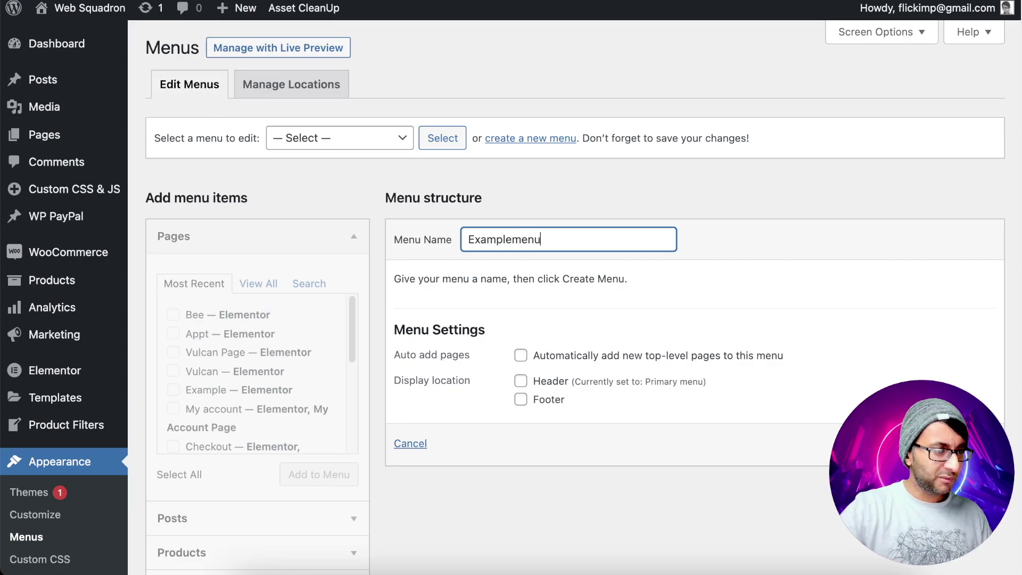
pyautogui.press('Tab')
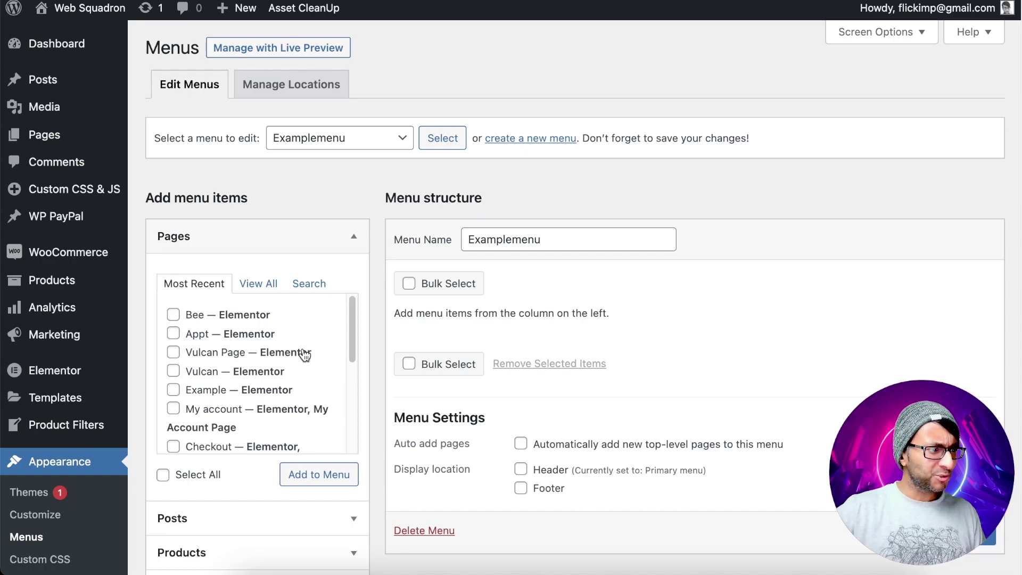
pyautogui.scroll(-5, 260, 338)
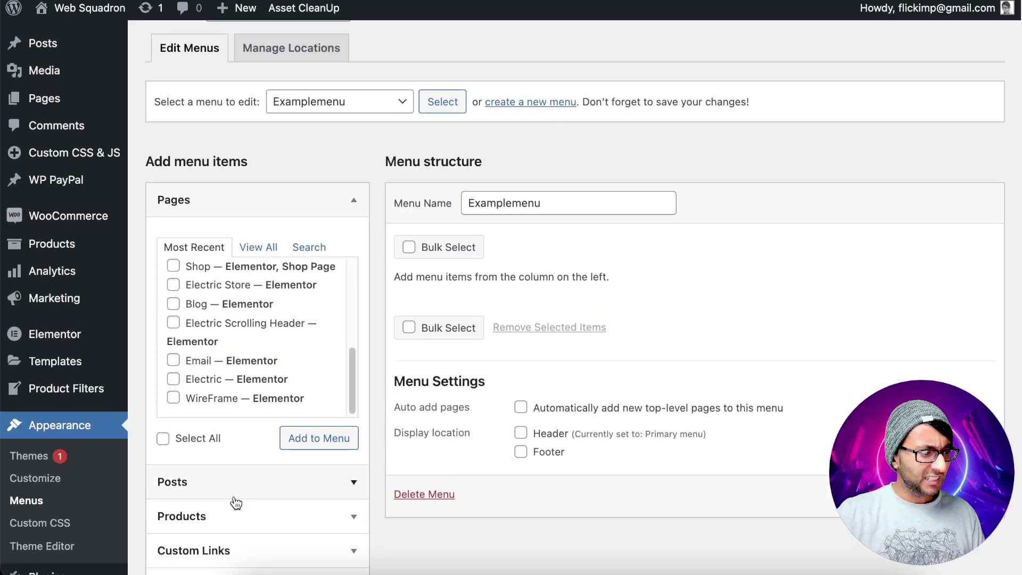
pyautogui.scroll(-5, 236, 503)
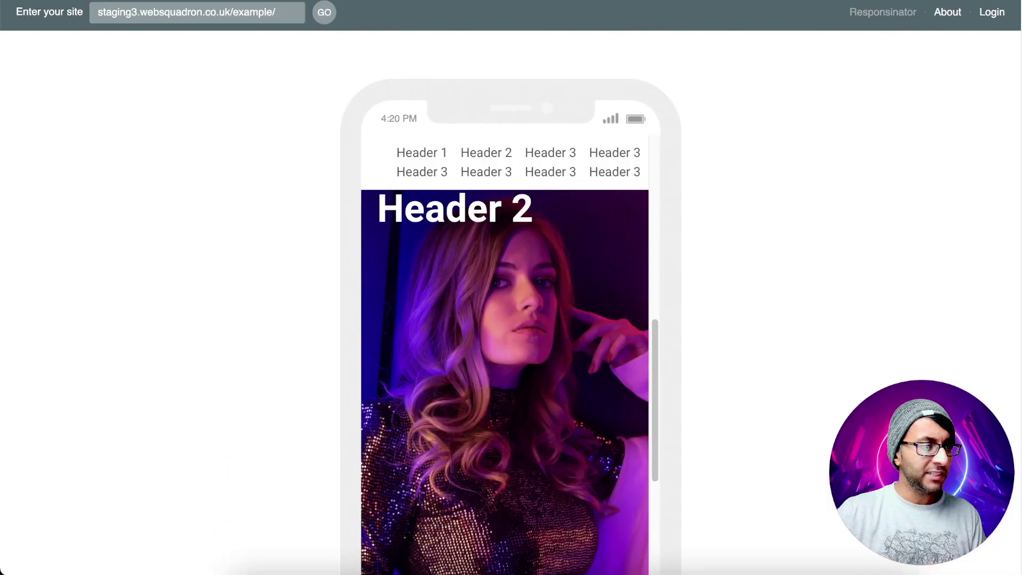
pyautogui.moveTo(279, 11); pyautogui.dragTo(91, 6)
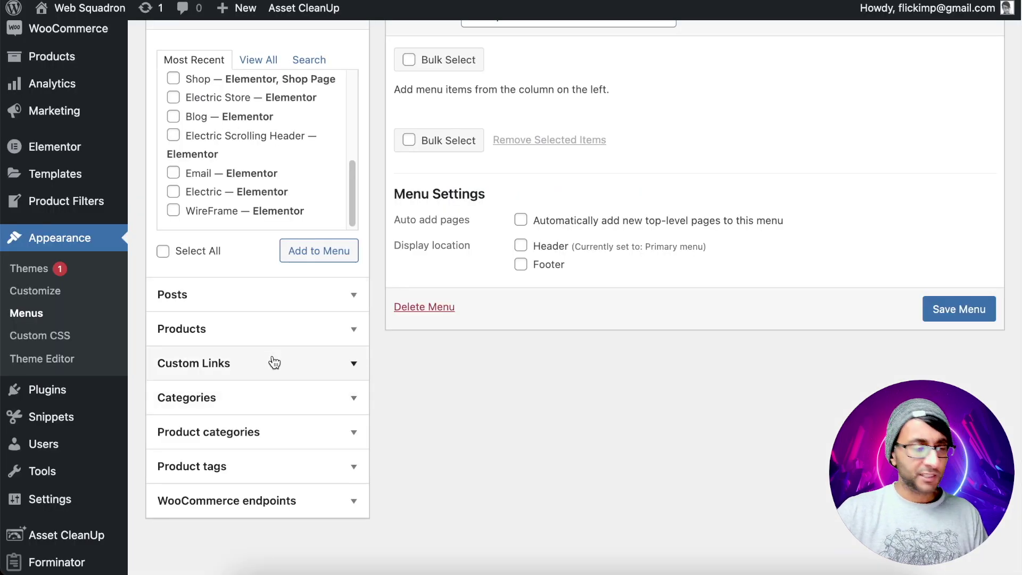
# Add a custom link 'Header 1' pointing to the example page's #header1 anchor to the menu
pyautogui.click(274, 362)
pyautogui.click(285, 160)
pyautogui.press('super+v')
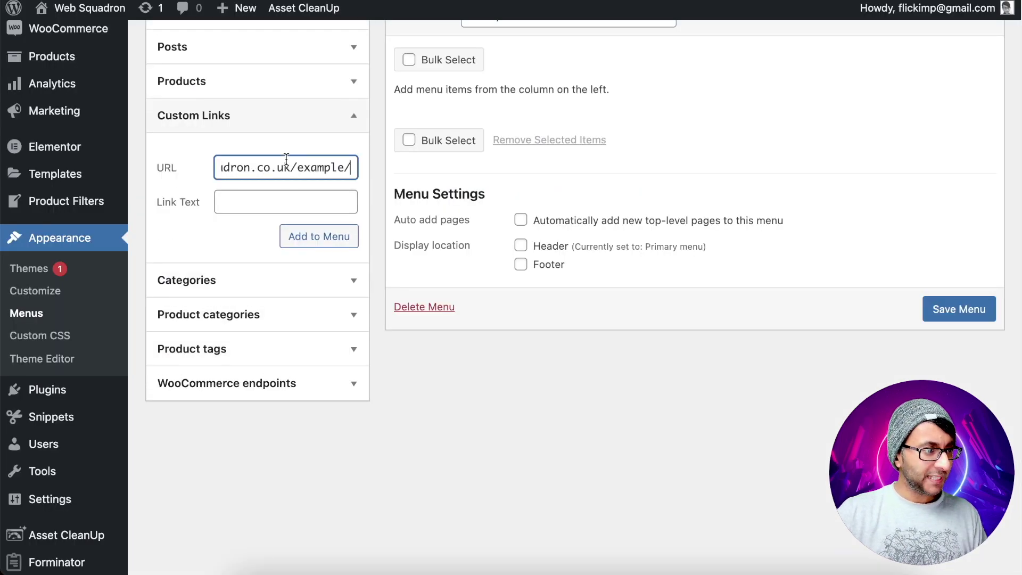
pyautogui.write('#')
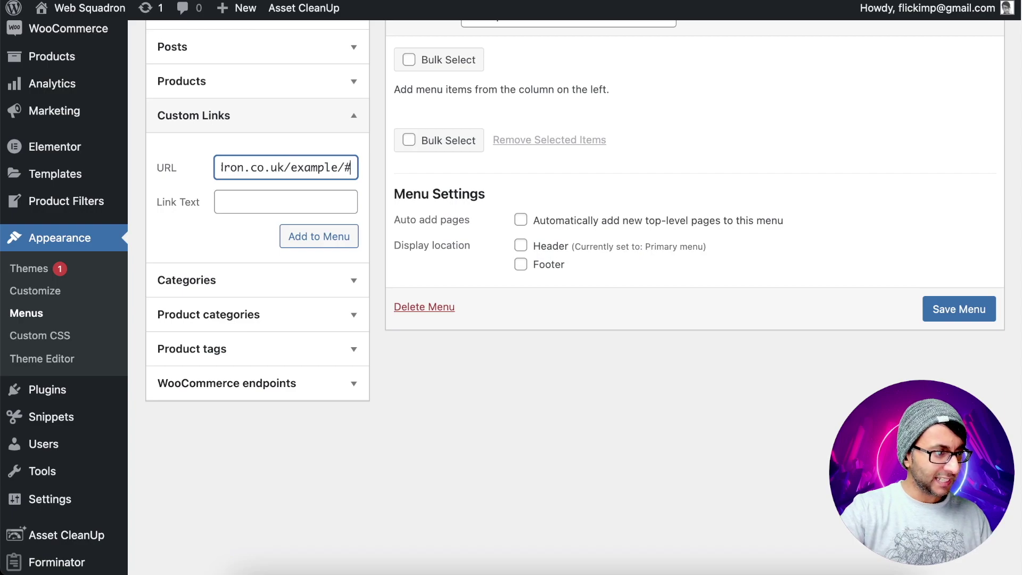
pyautogui.write('header1')
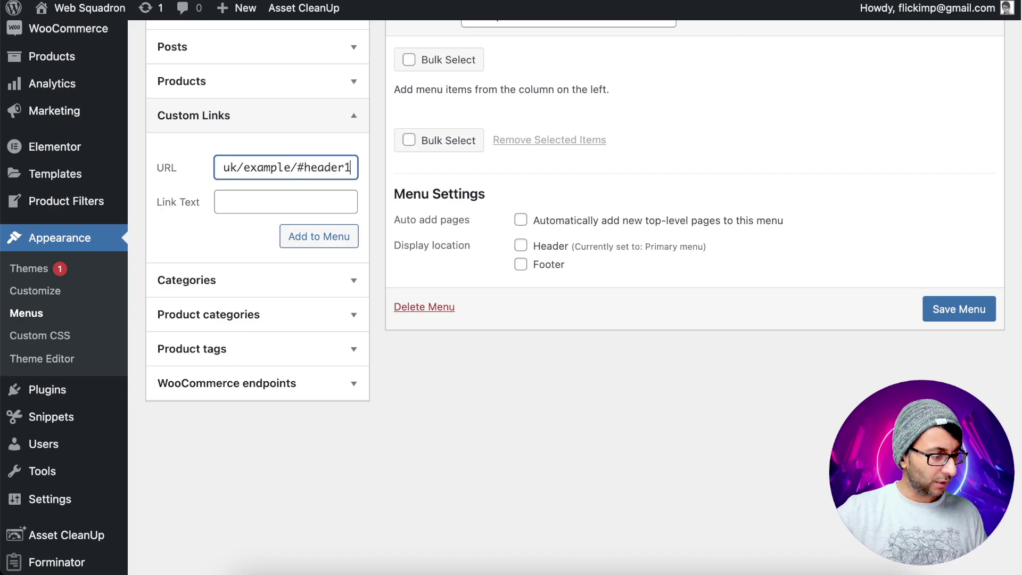
pyautogui.press('super+a')
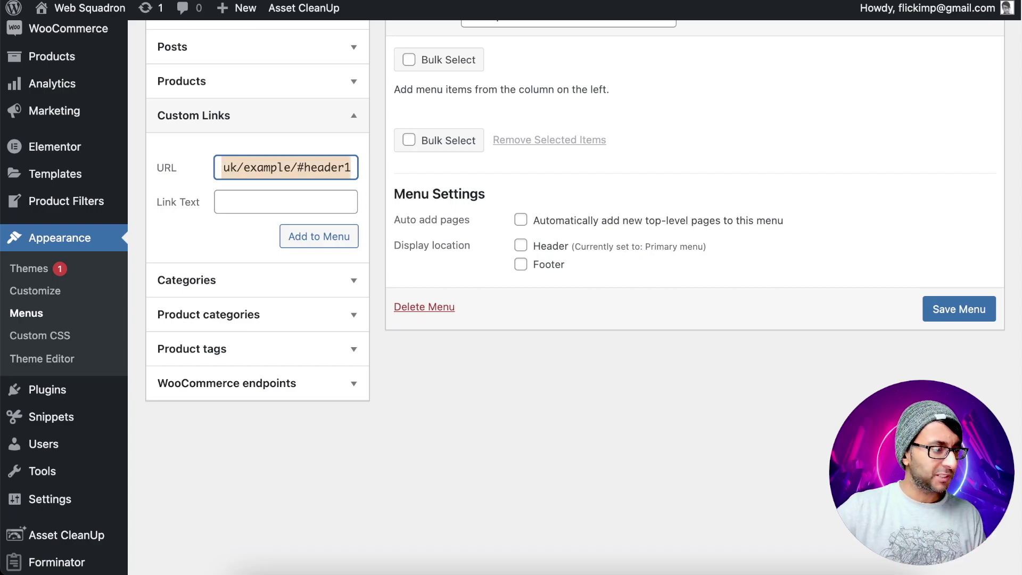
pyautogui.click(274, 197)
pyautogui.write('Head')
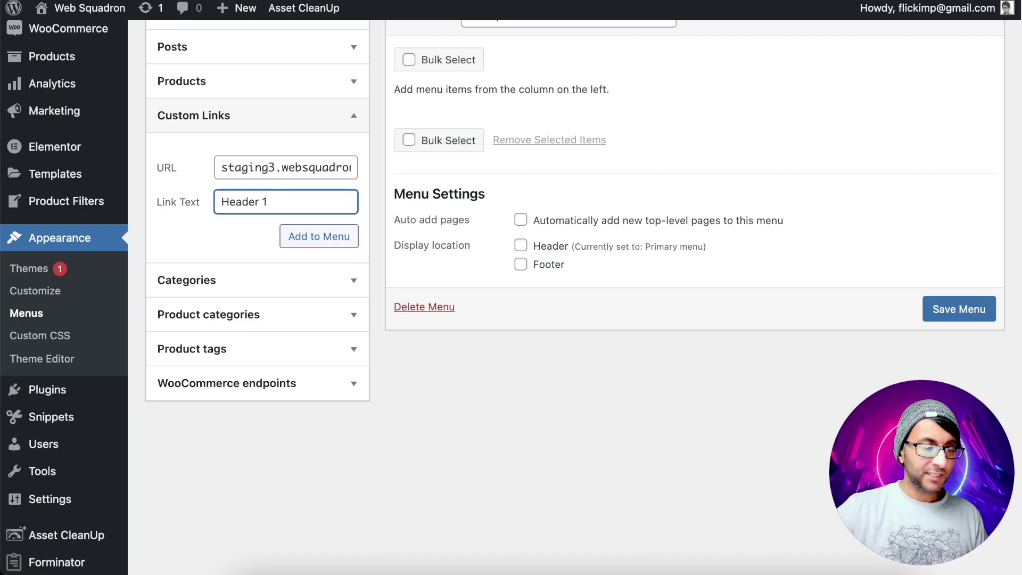
pyautogui.write('er 1')
pyautogui.click(301, 234)
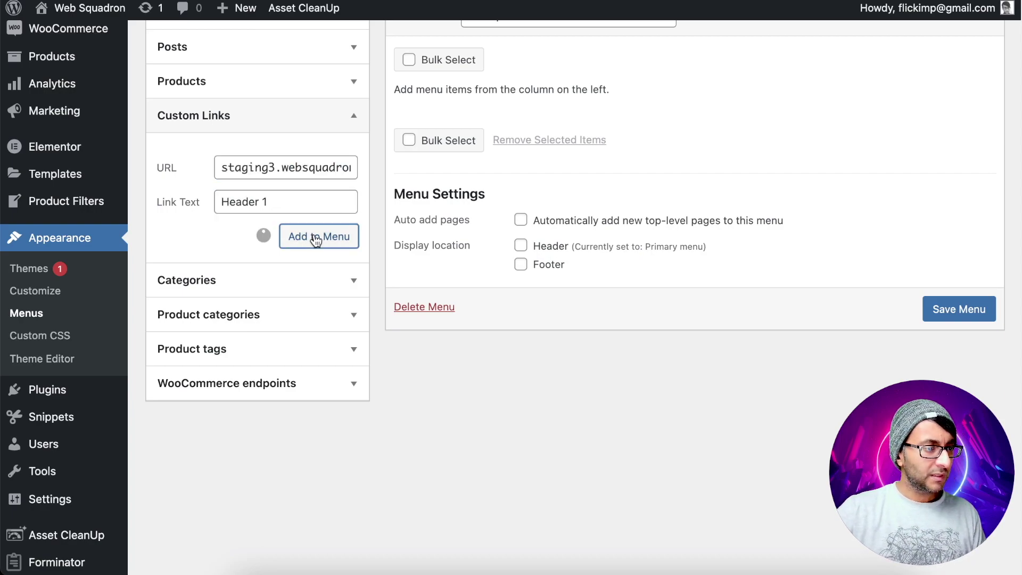
# Add a custom link 'Header 2' pointing to the example page's #header2 anchor
pyautogui.click(303, 167)
pyautogui.press('super+v')
pyautogui.press('BackSpace')
pyautogui.write('2')
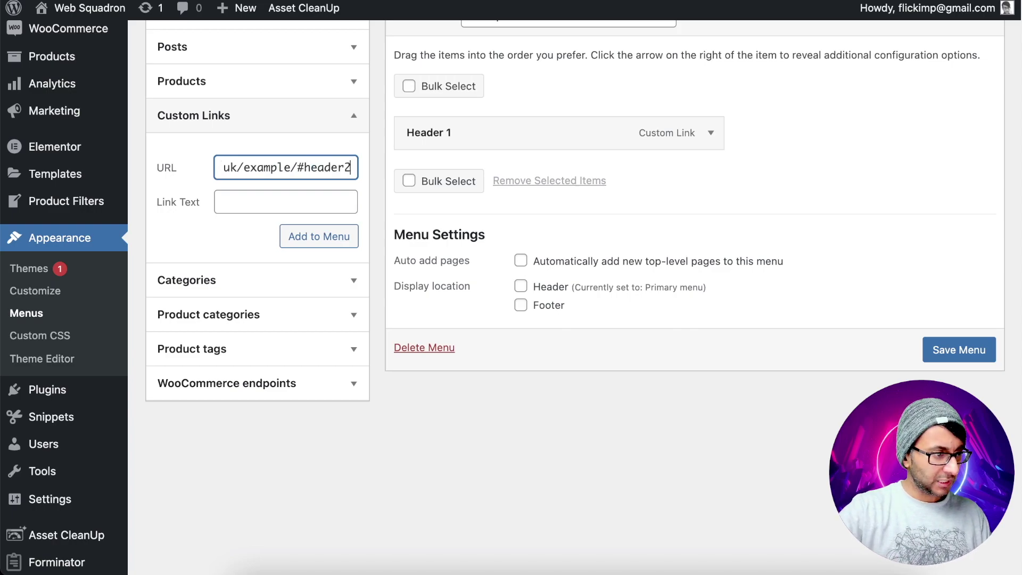
pyautogui.click(293, 206)
pyautogui.write('Header 2')
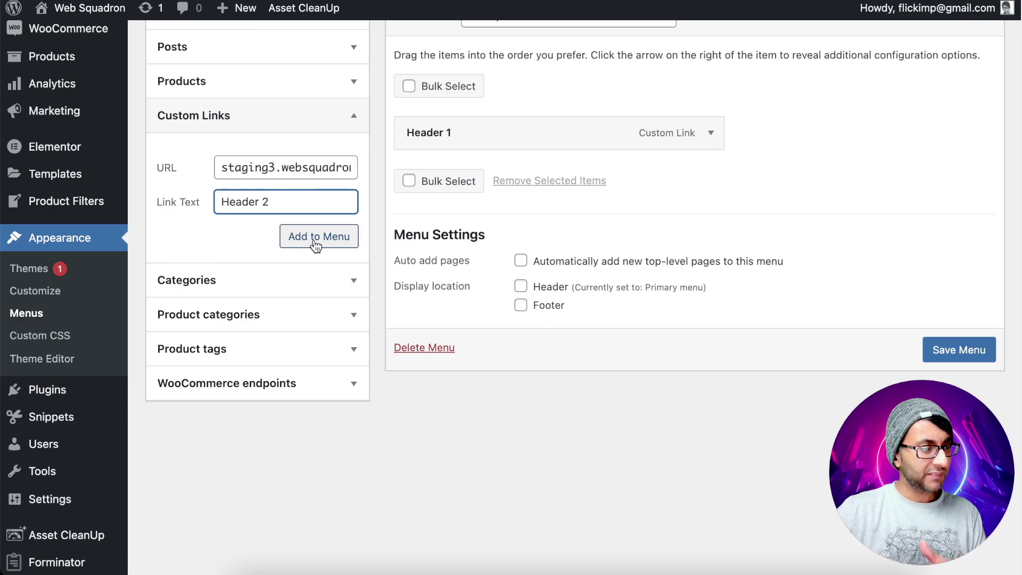
pyautogui.click(313, 241)
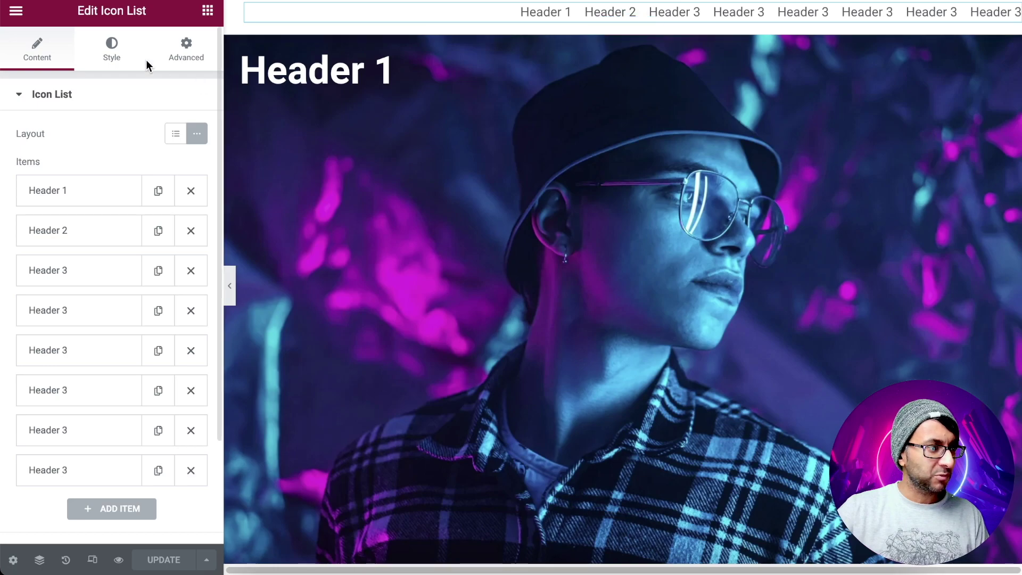
# Put a right-aligned Nav Menu showing Examplemenu at the page top and delete the old Icon List
pyautogui.click(208, 10)
pyautogui.write('n')
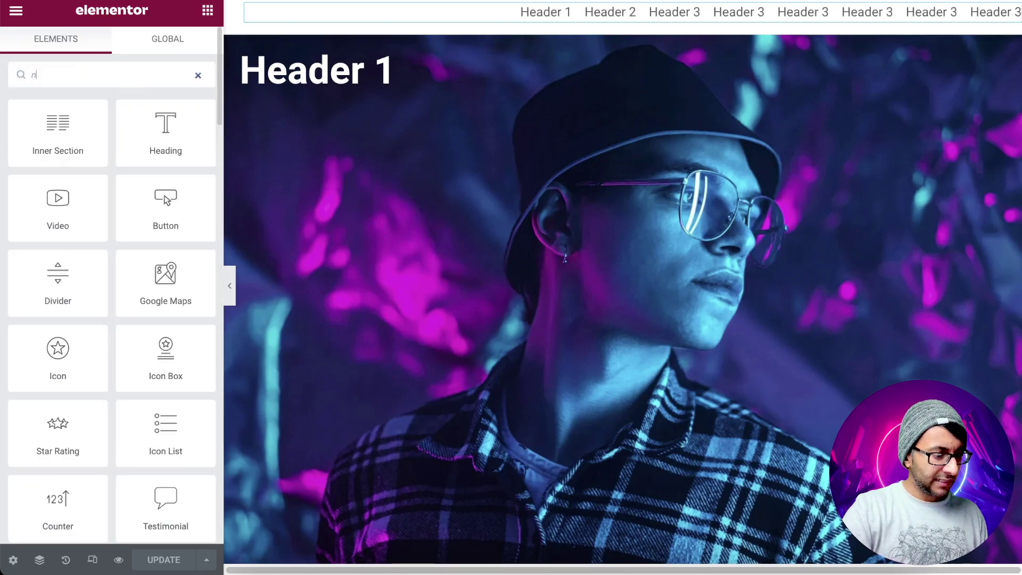
pyautogui.write('av')
pyautogui.moveTo(42, 145); pyautogui.dragTo(772, 59)
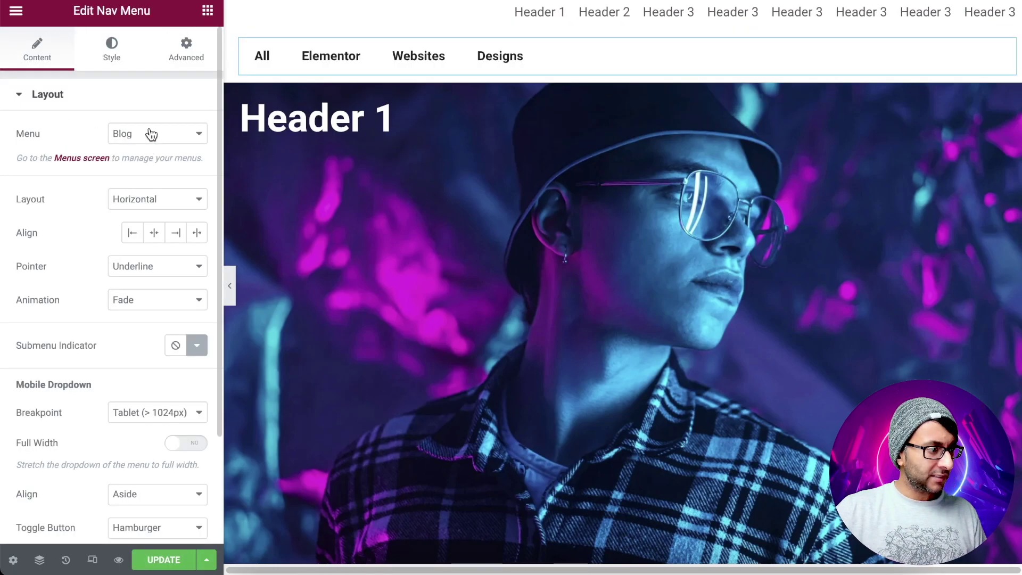
pyautogui.click(151, 134)
pyautogui.click(165, 175)
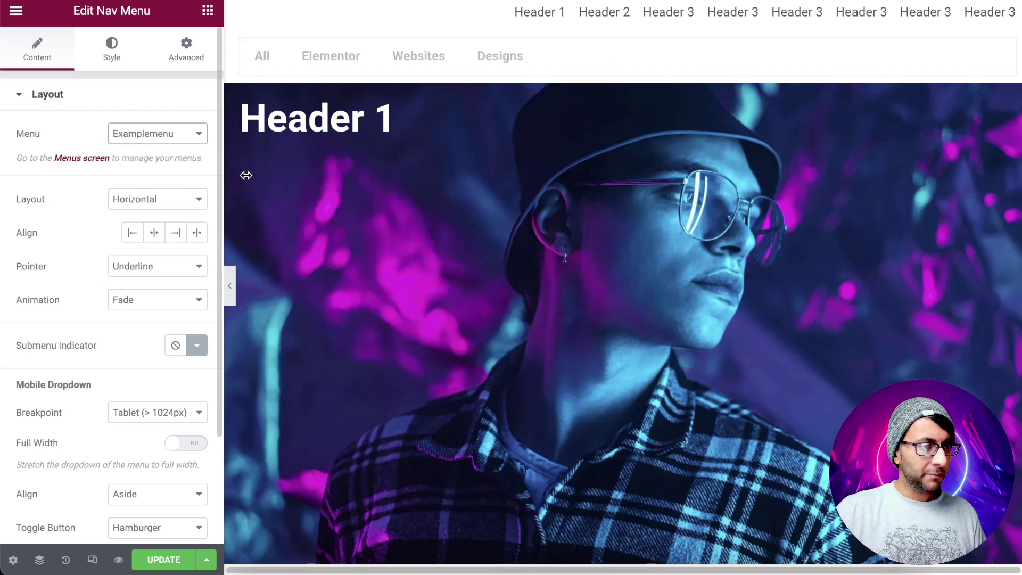
pyautogui.click(175, 236)
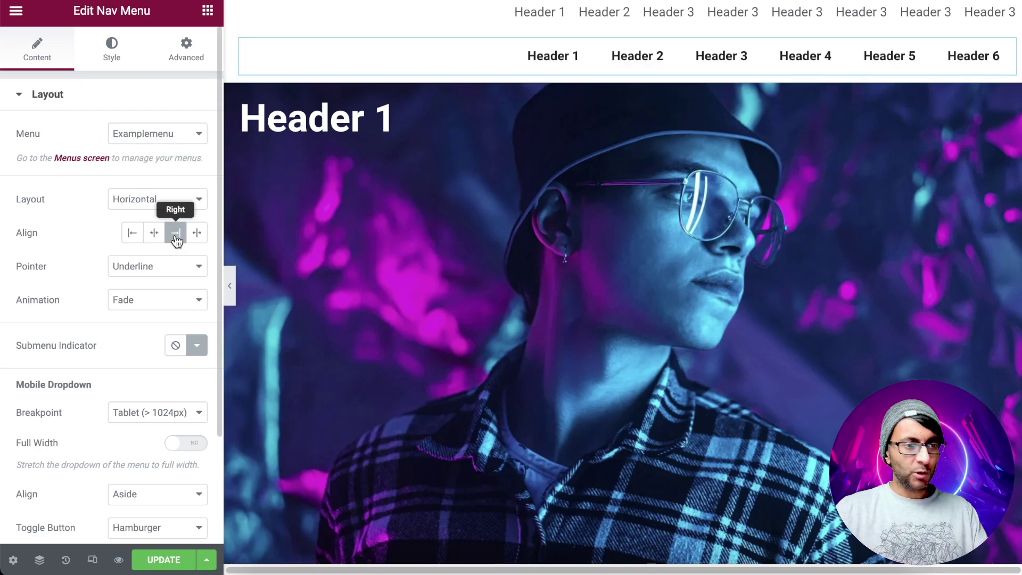
pyautogui.rightClick(861, 8)
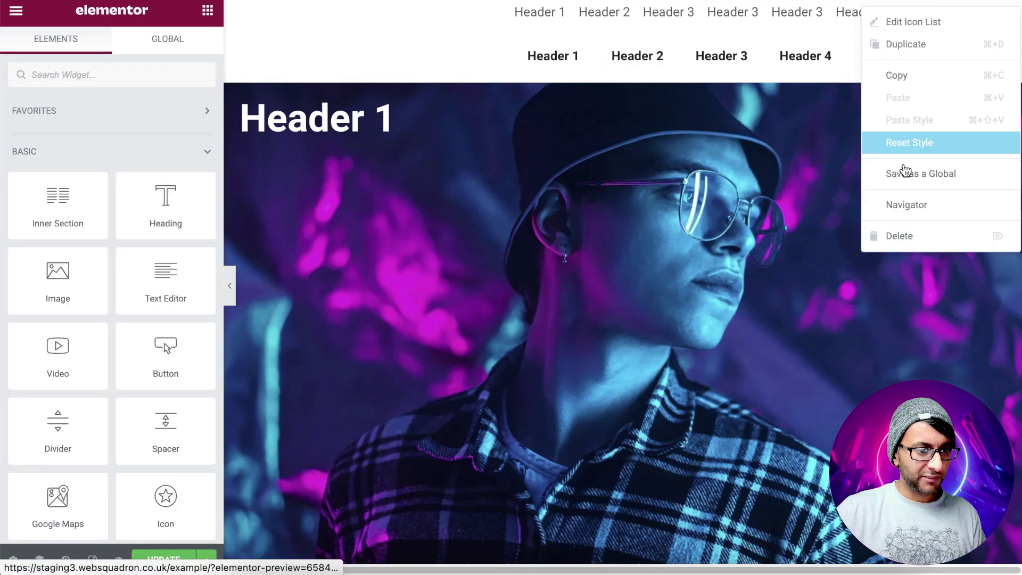
pyautogui.click(926, 237)
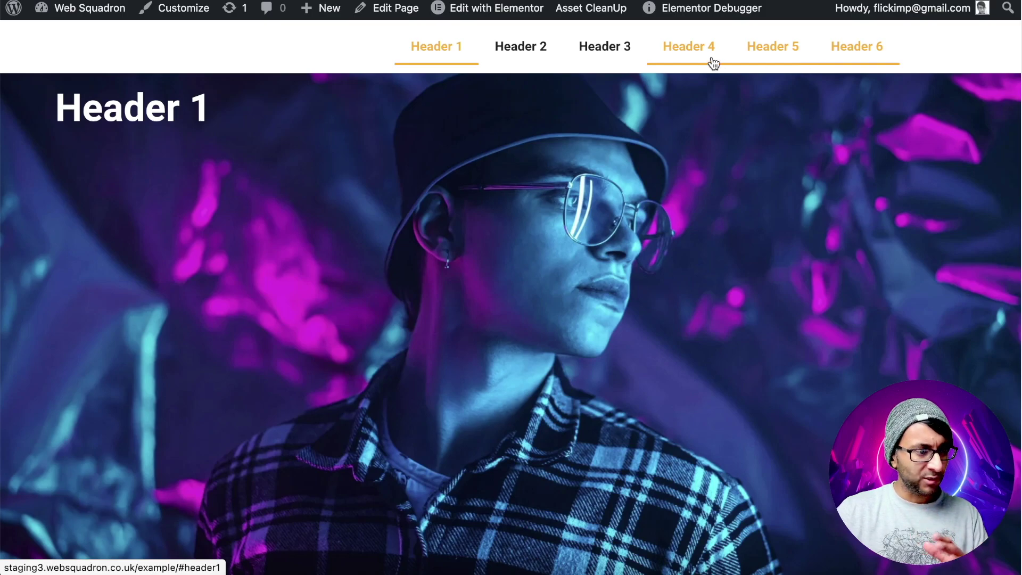
# On the live site, use the Header 3 and then Header 1 nav links to confirm they scroll to their sections
pyautogui.click(615, 50)
pyautogui.click(529, 50)
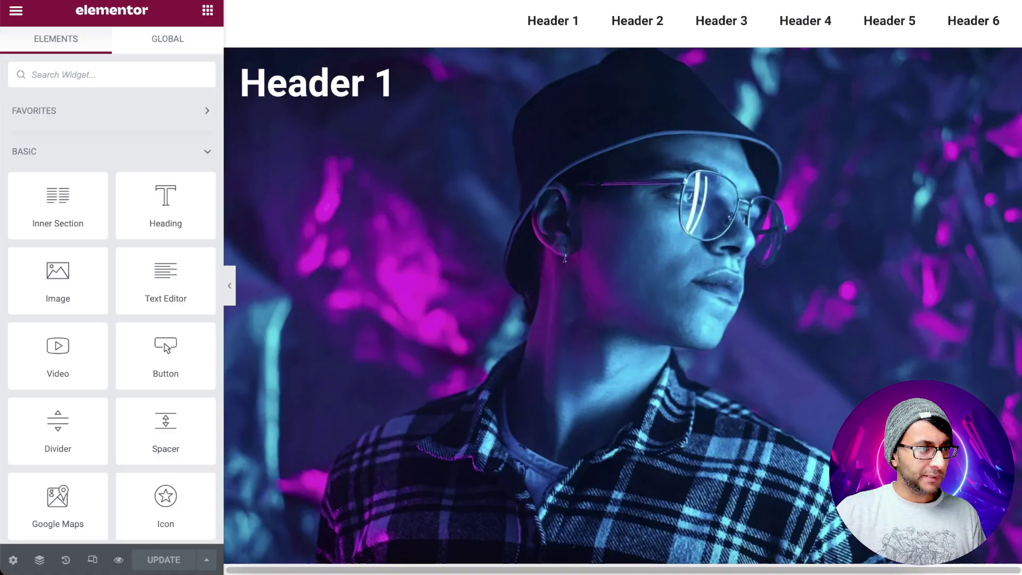
# Preview the page at Mobile width and select the Nav Menu widget
pyautogui.click(92, 559)
pyautogui.click(302, 10)
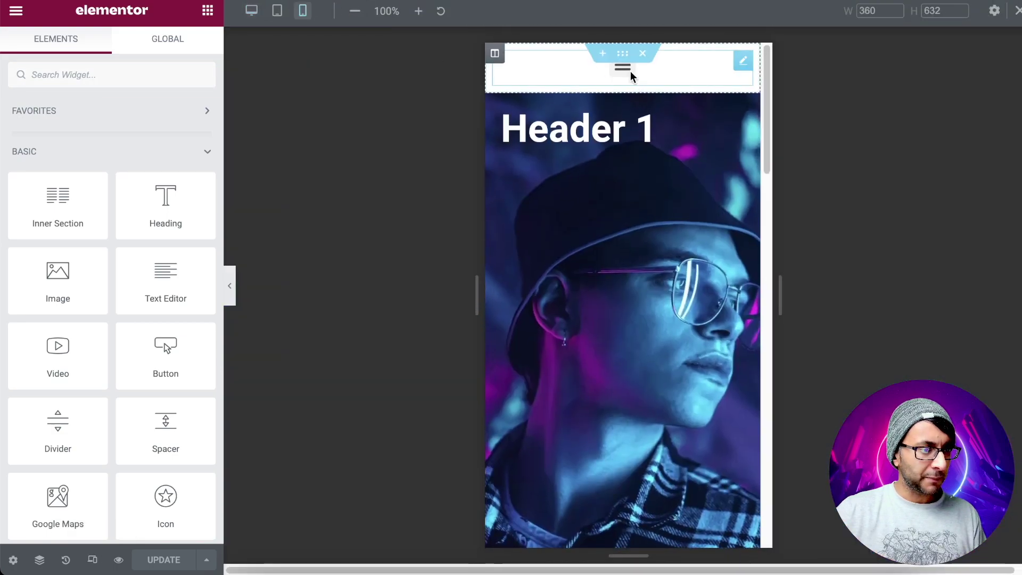
pyautogui.click(722, 75)
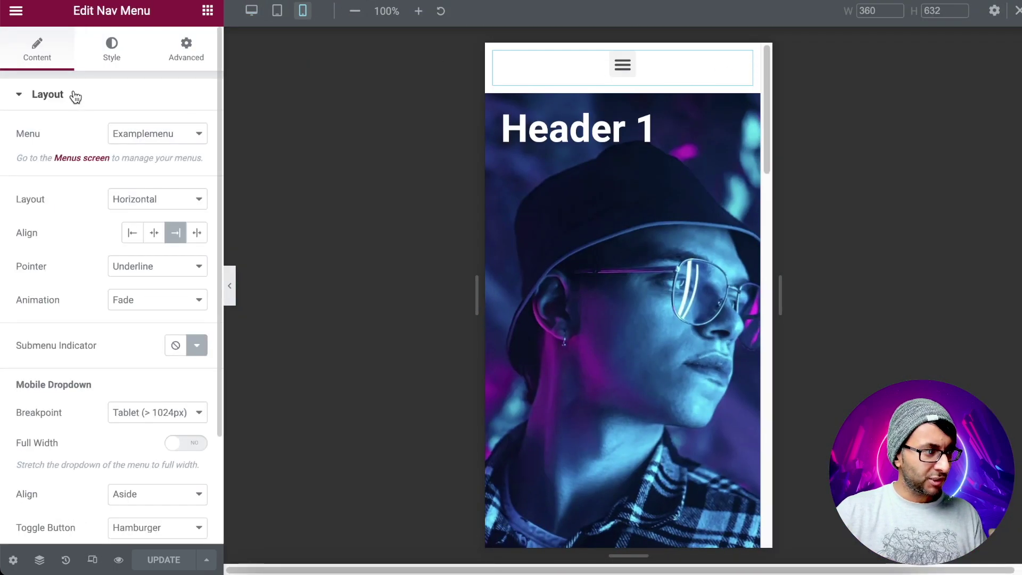
# Set the Nav Menu's mobile dropdown Toggle Align to Right and update the page
pyautogui.click(112, 56)
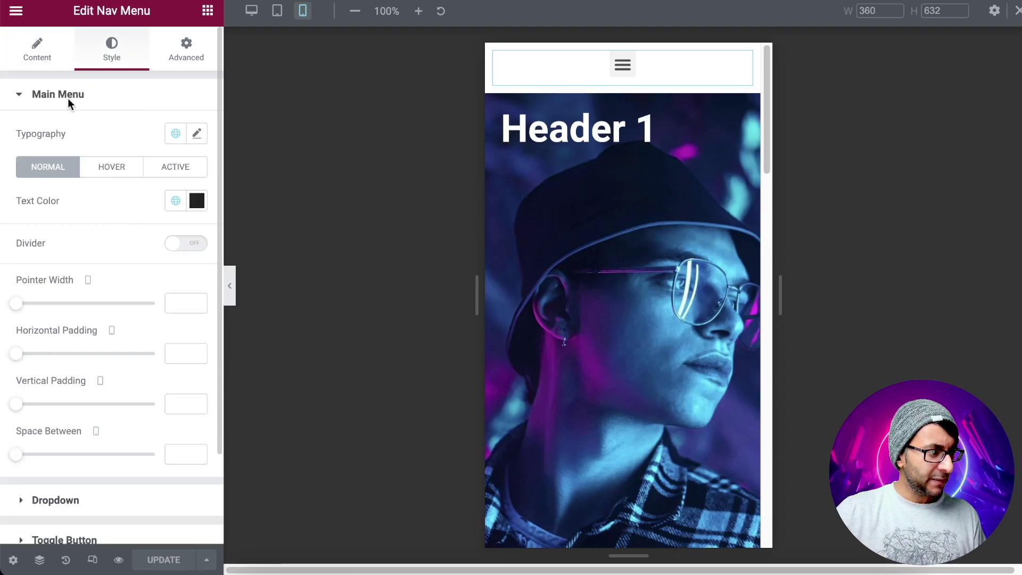
pyautogui.click(37, 51)
pyautogui.scroll(-5, 160, 346)
pyautogui.click(198, 454)
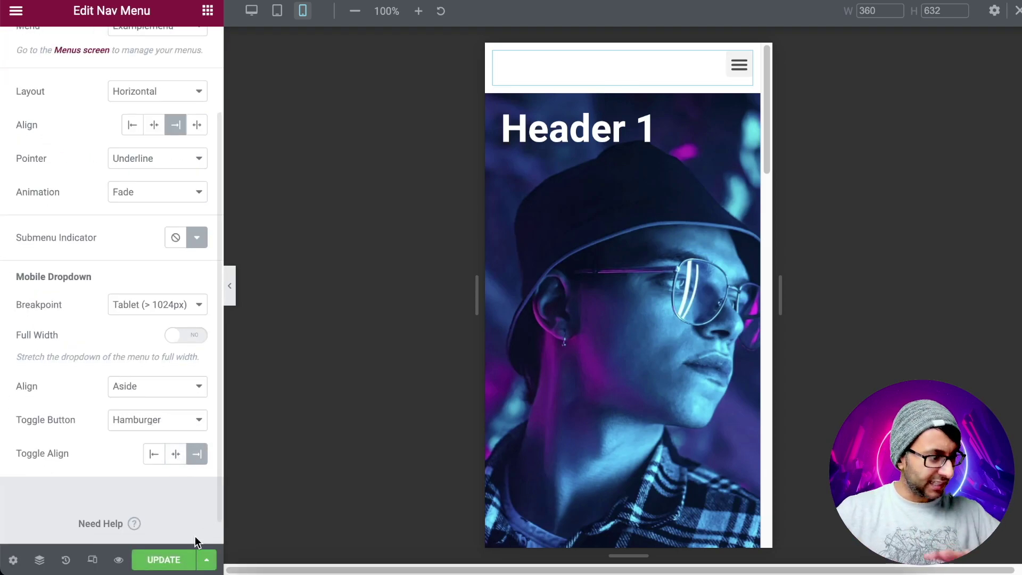
pyautogui.click(165, 559)
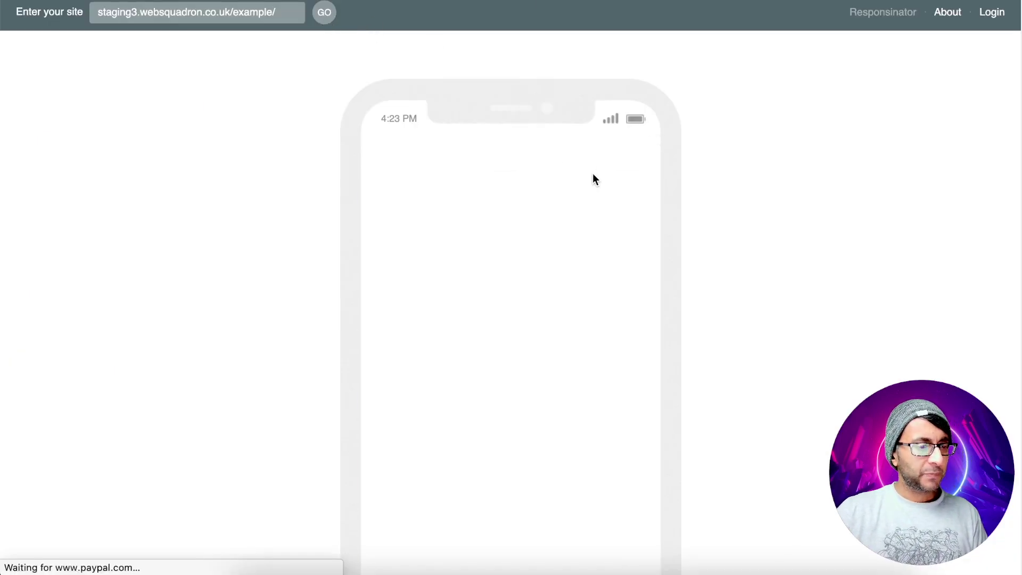
# Check in Responsinator that the phone hamburger menu opens and closes, leaving it open
pyautogui.click(627, 159)
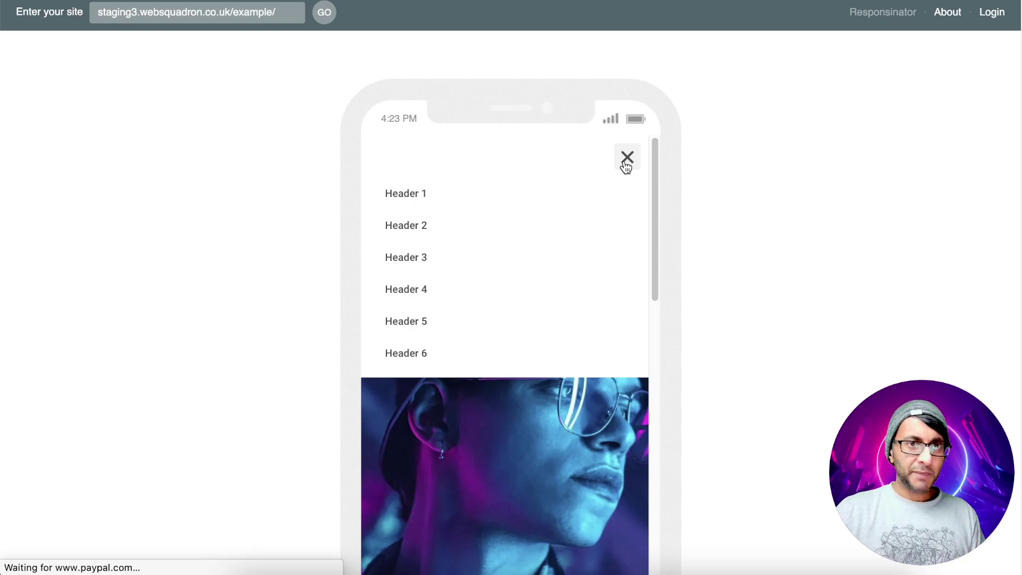
pyautogui.click(626, 163)
pyautogui.click(626, 164)
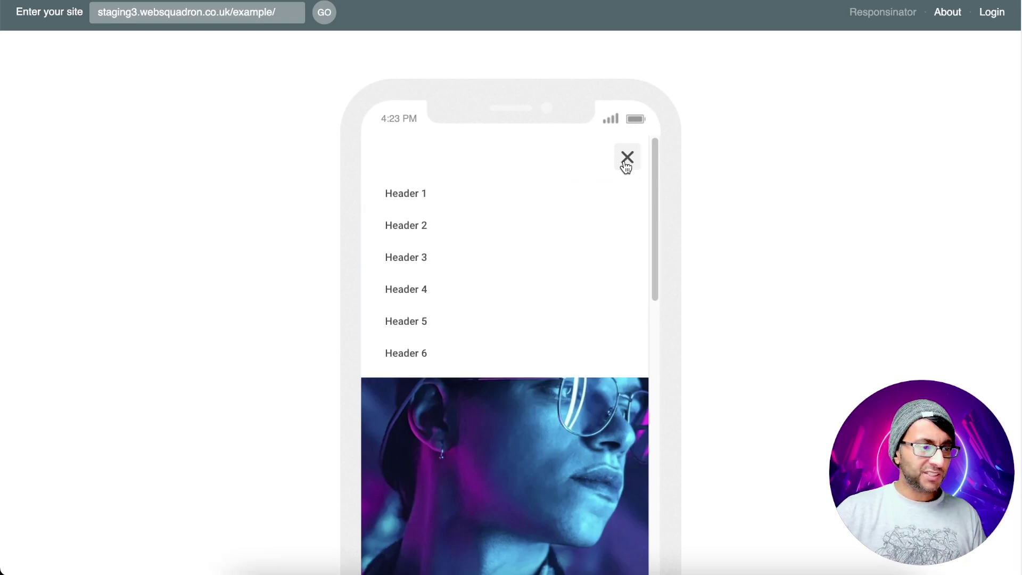
pyautogui.click(626, 166)
pyautogui.click(626, 166)
# Test the Header 3 and Header 1 links, close the menu, then return to the site tab
pyautogui.click(423, 266)
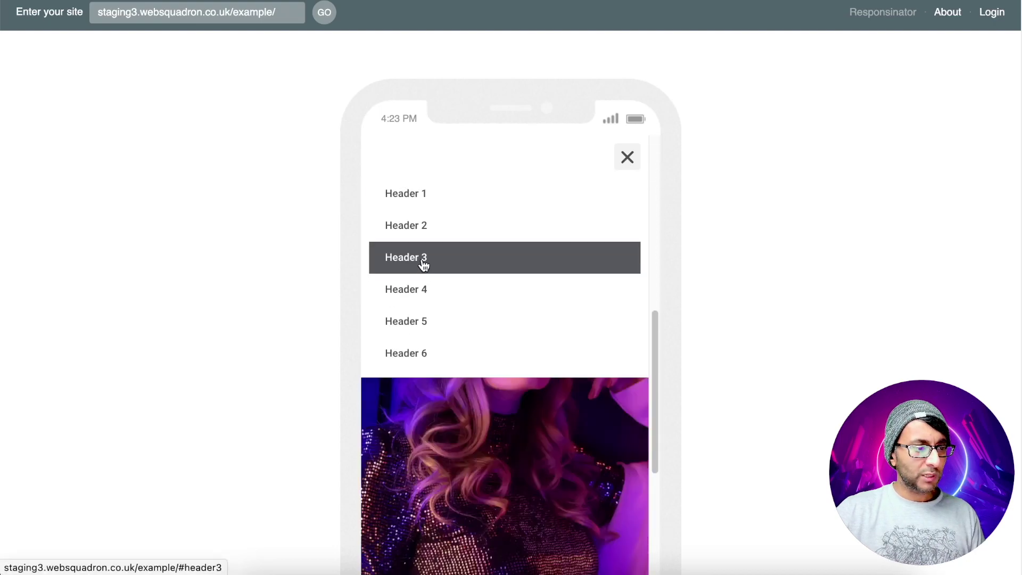
pyautogui.click(428, 197)
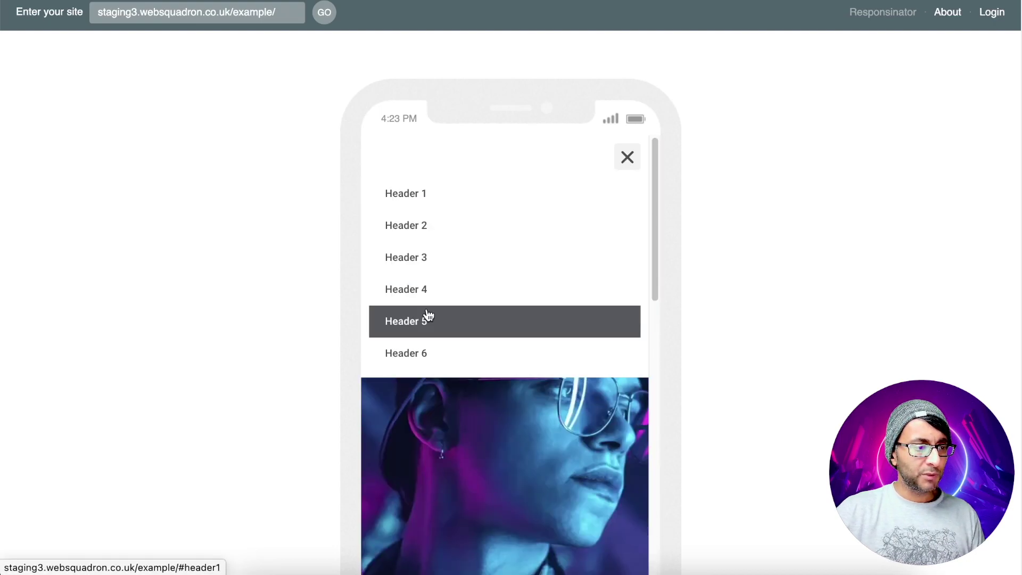
pyautogui.click(419, 273)
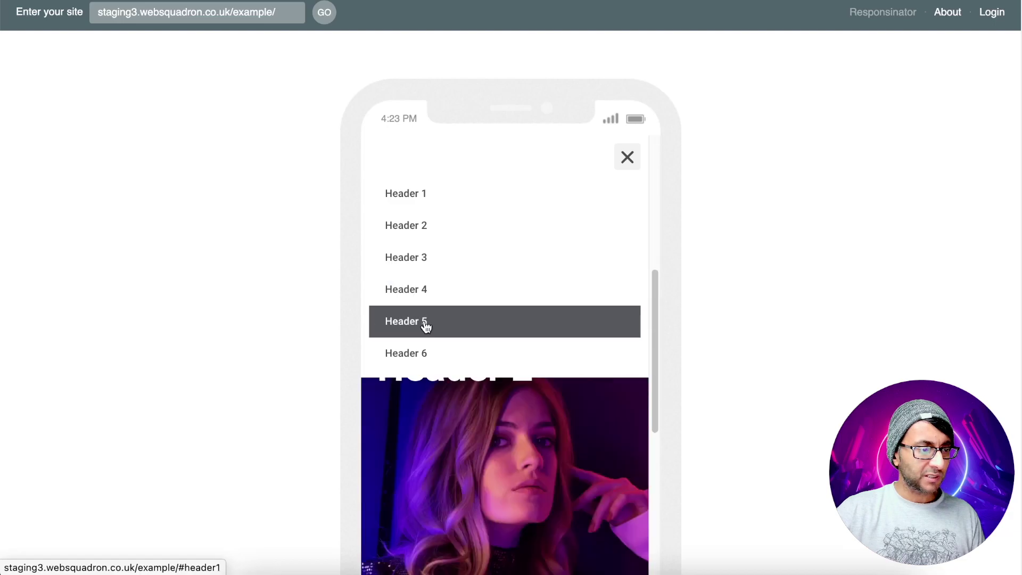
pyautogui.click(618, 184)
pyautogui.click(624, 160)
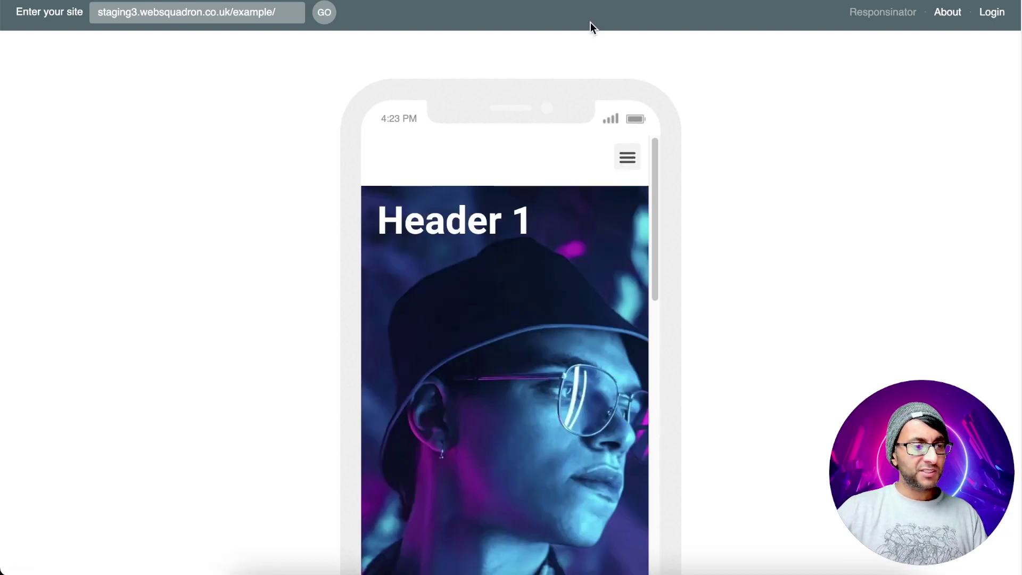
pyautogui.click(586, 2)
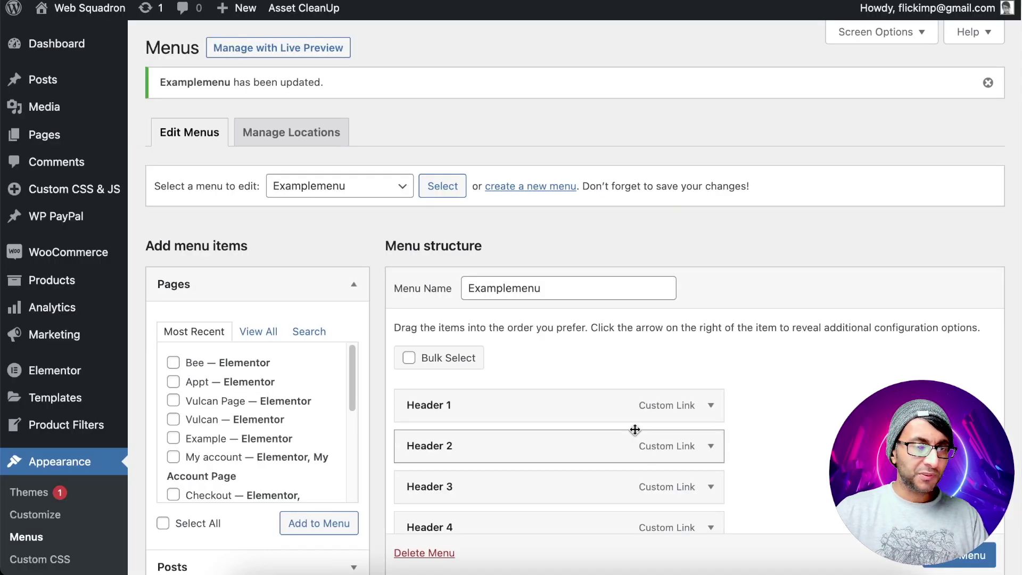
# Expand the Header 1 menu item and highlight the #header1 anchor in its URL
pyautogui.click(708, 402)
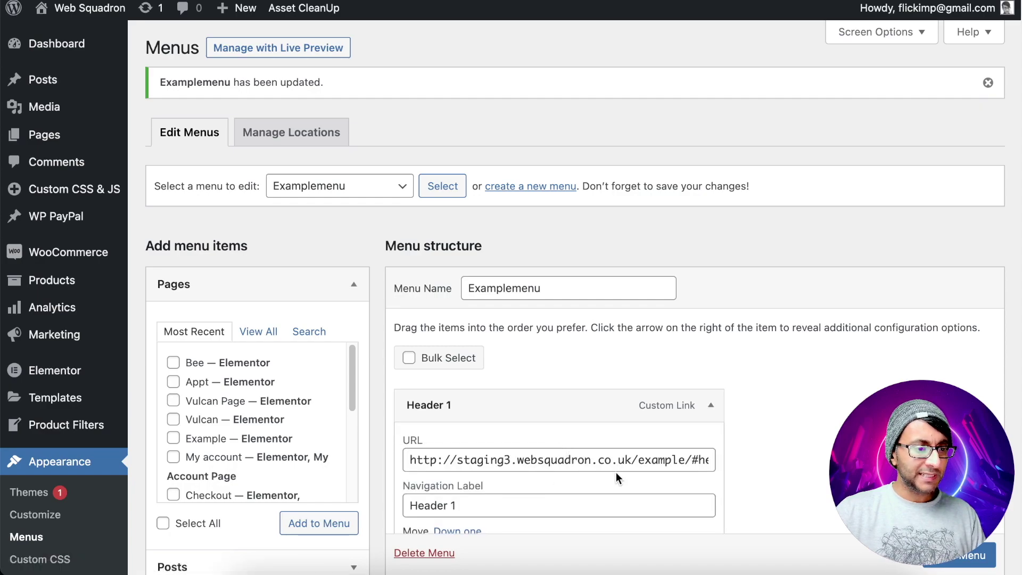
pyautogui.moveTo(665, 459); pyautogui.dragTo(710, 468)
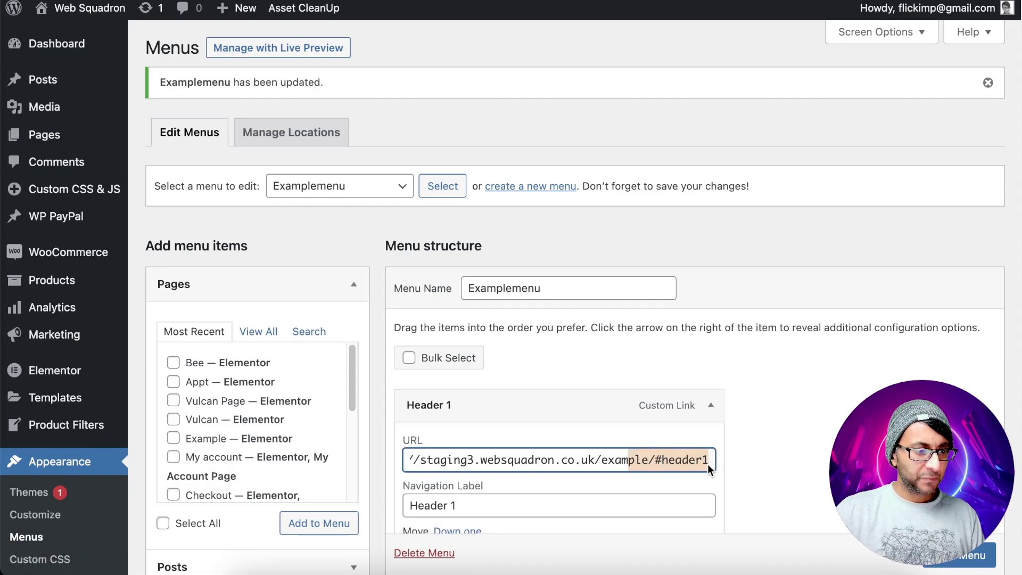
pyautogui.click(660, 461)
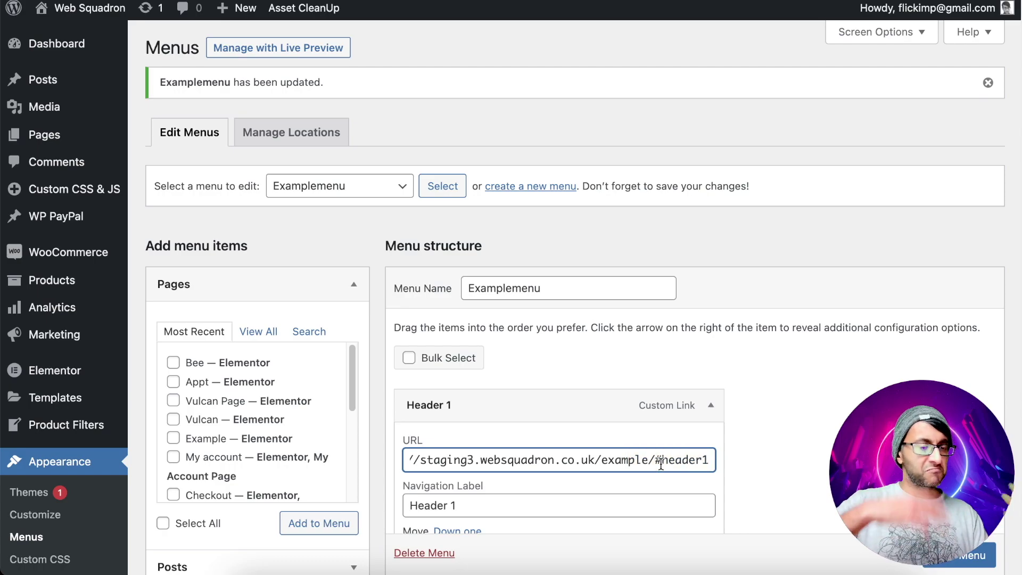